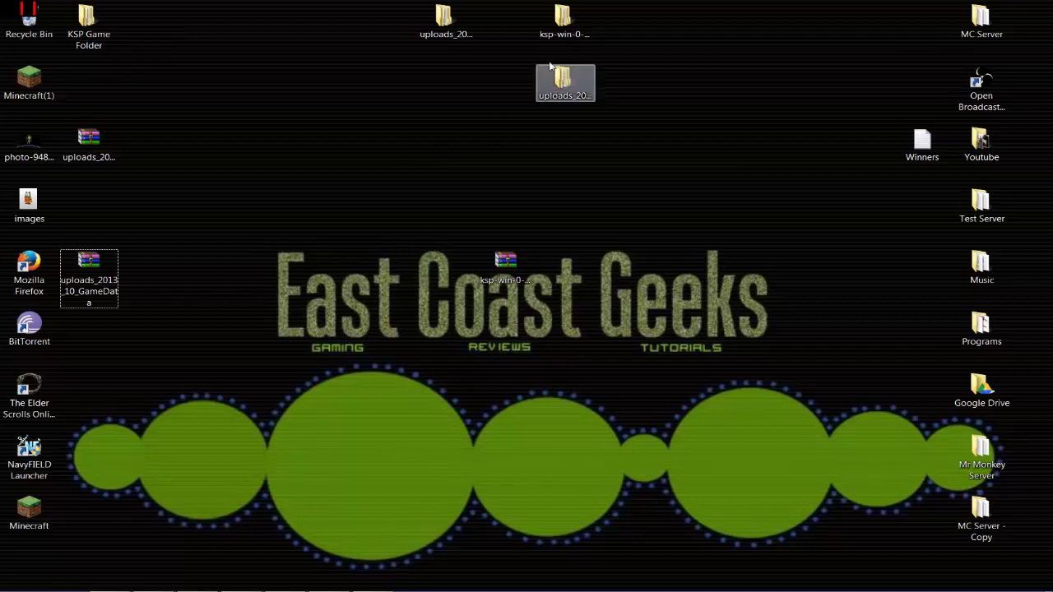
- Open the game's Squad folder inside ksp-win-0-22-0, KSP_win, GameData
mouse_move(566, 17)
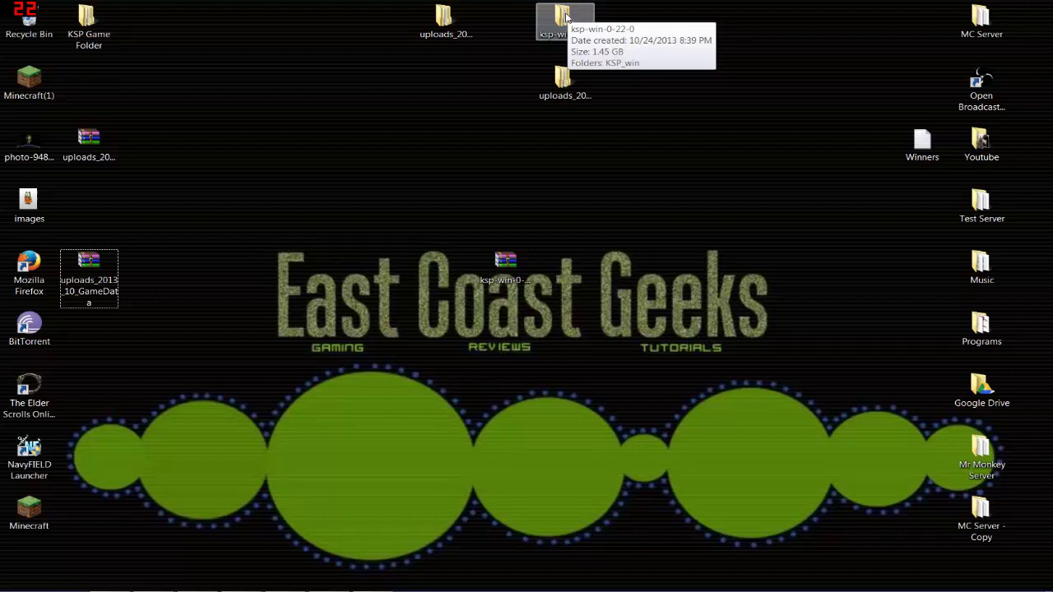
left_click(566, 16)
double_click(566, 16)
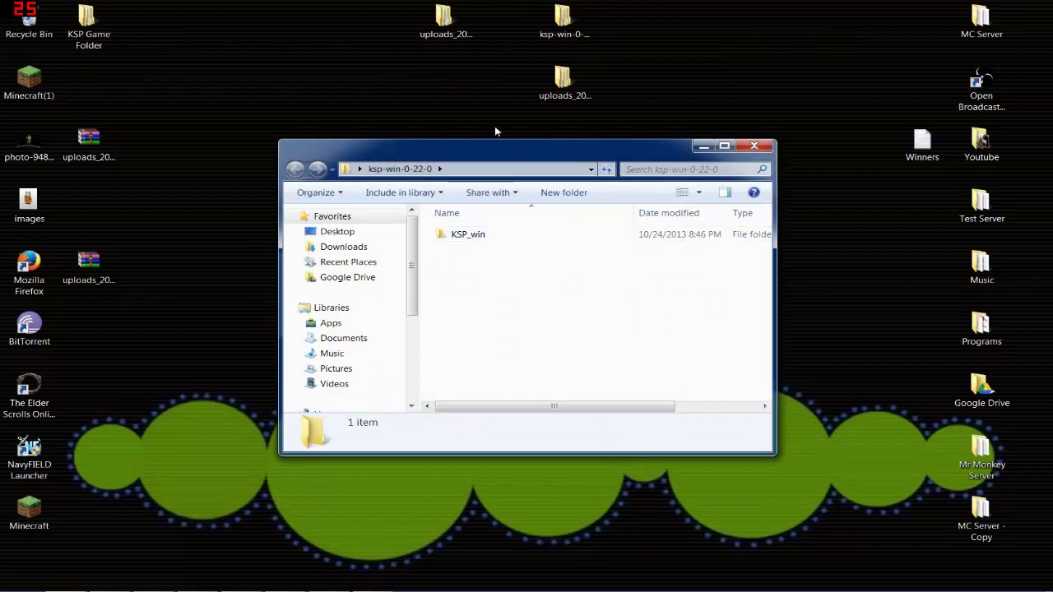
left_click_drag(526, 154, 543, 190)
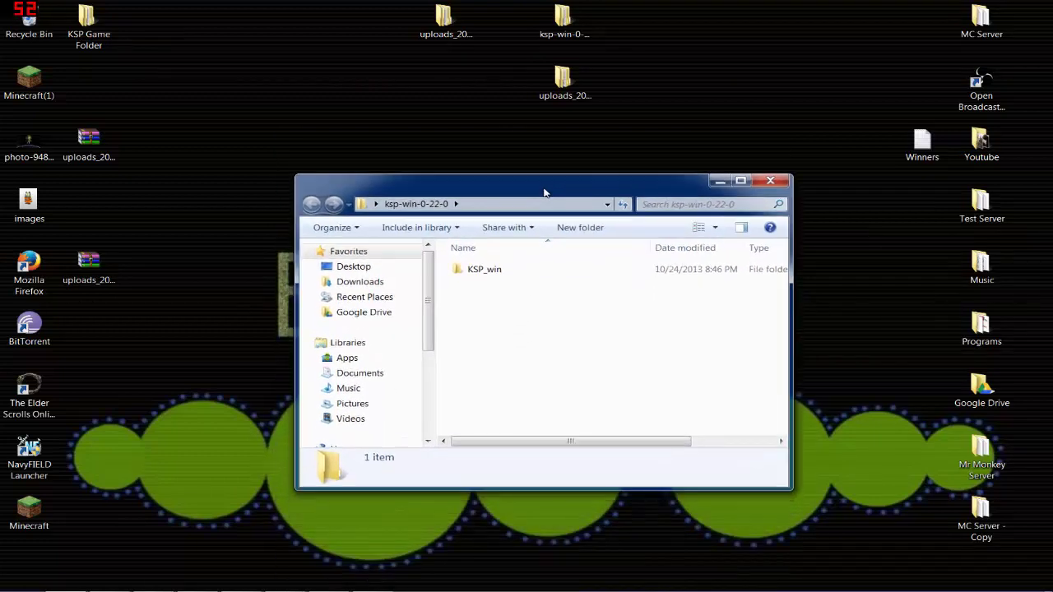
left_click(495, 275)
double_click(495, 275)
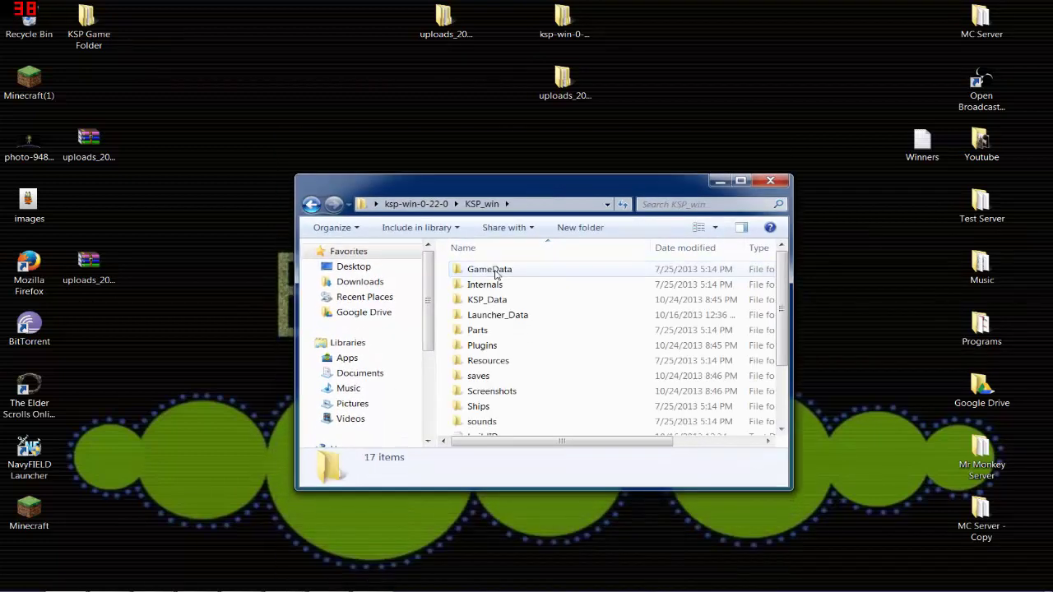
double_click(542, 271)
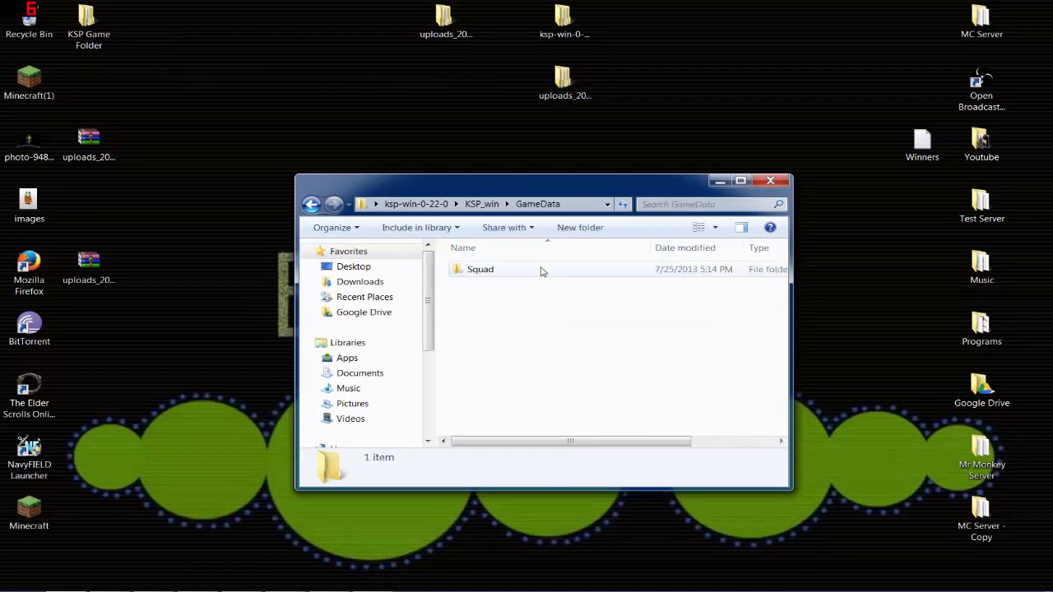
double_click(541, 271)
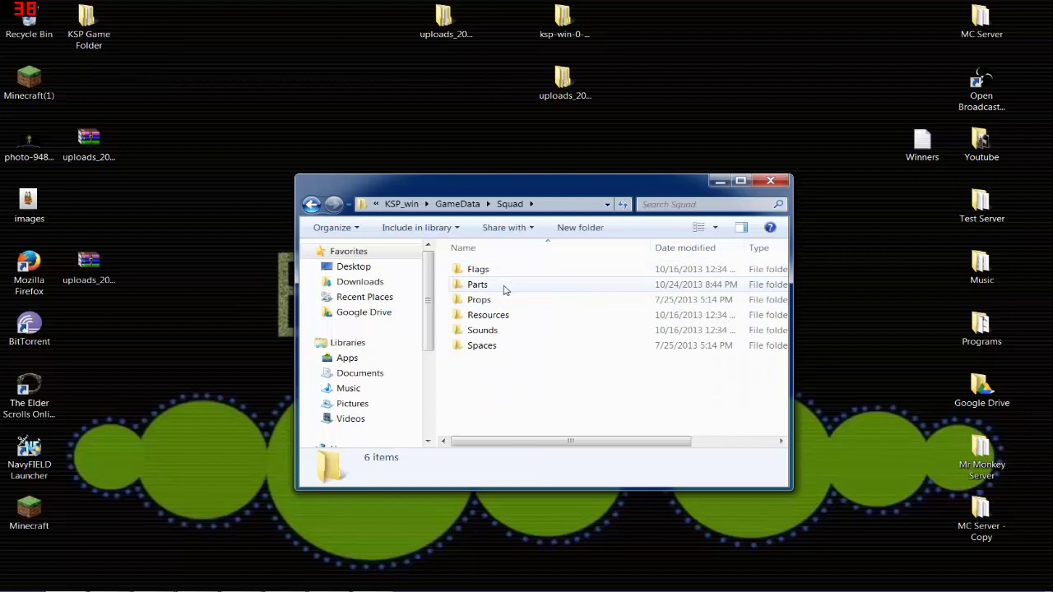
- Open the MechJeb2 Parts folder inside the desktop folder uploads_2013_10_MechJeb2-2.1.0.0 in a second window
left_click(451, 40)
left_click(452, 41)
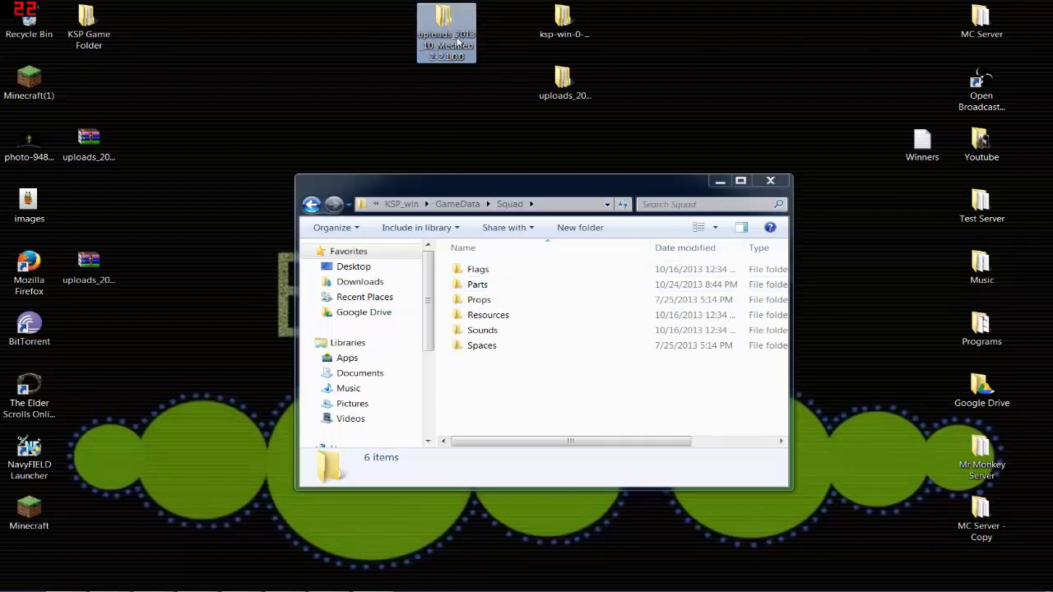
double_click(458, 43)
double_click(523, 288)
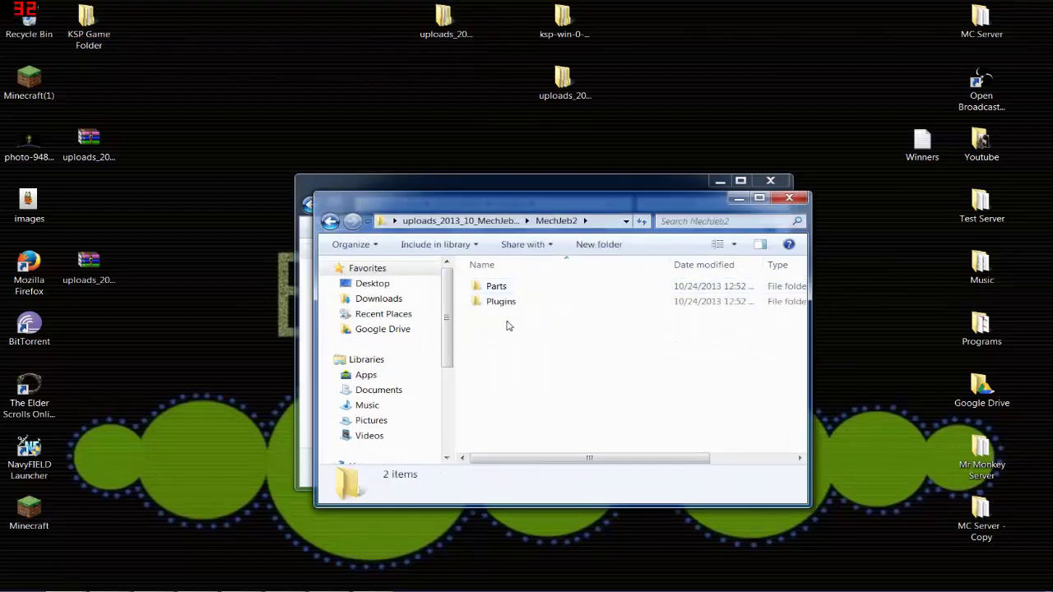
double_click(496, 286)
- Move MechJeb2_AR202 and MechJeb2_Pod into the game's Squad Parts folder, merging folders and replacing all conflicting files
left_click_drag(504, 321, 516, 294)
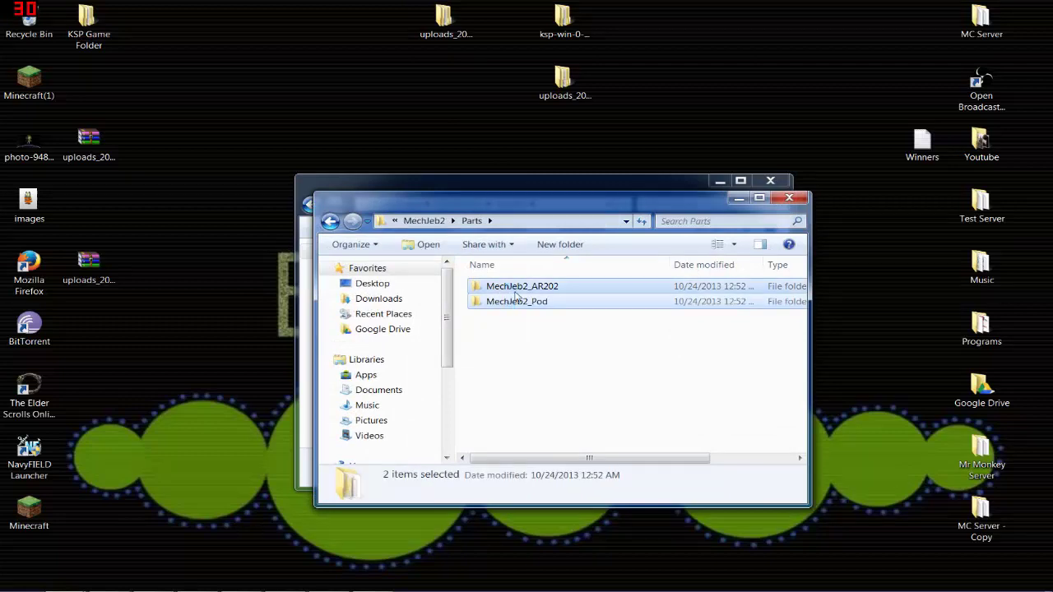
left_click_drag(578, 204, 644, 359)
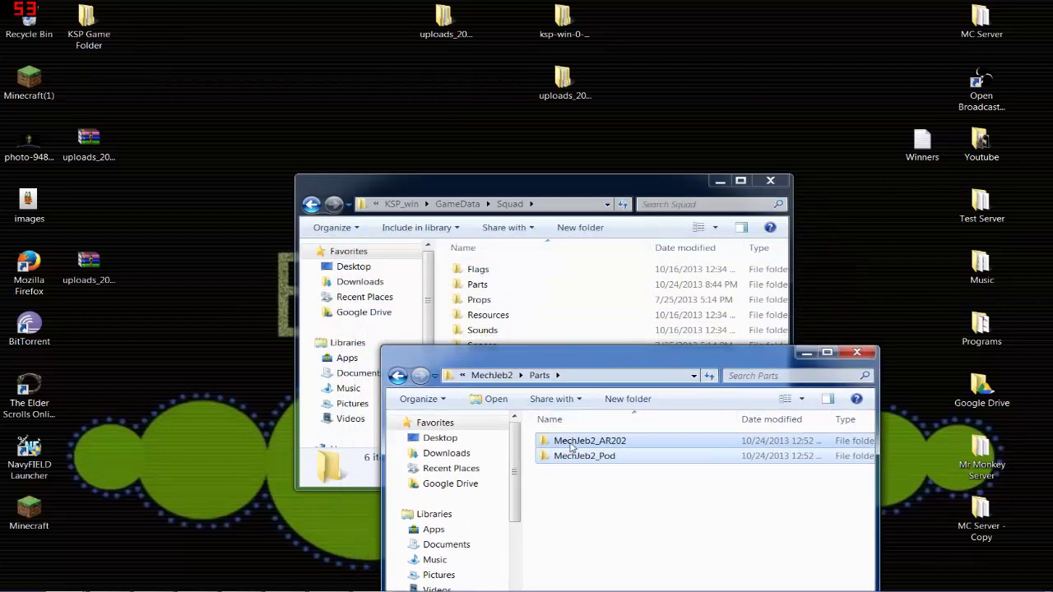
left_click_drag(564, 443, 478, 290)
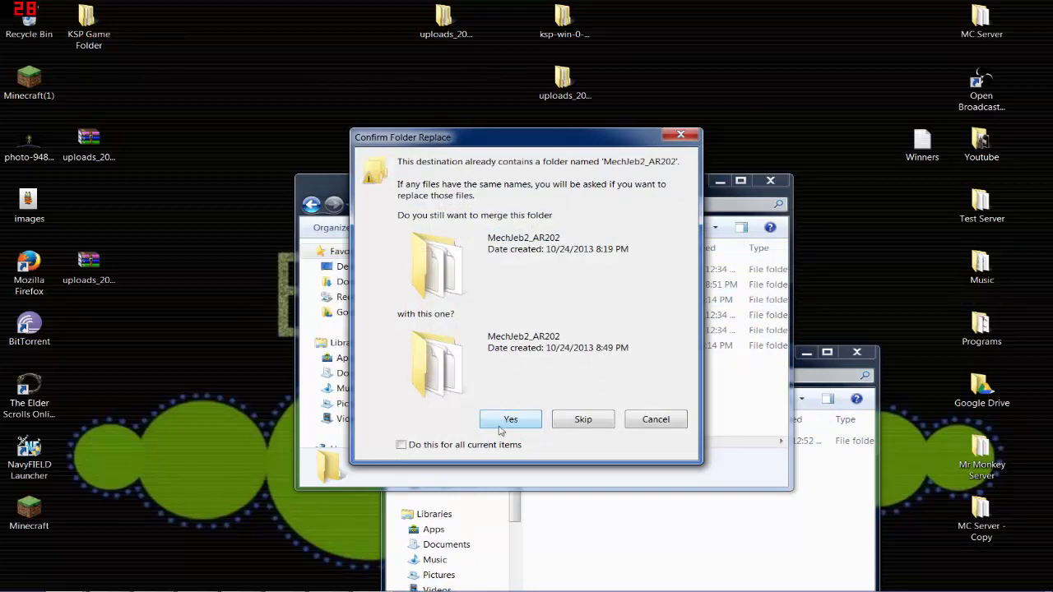
left_click(455, 445)
left_click(507, 420)
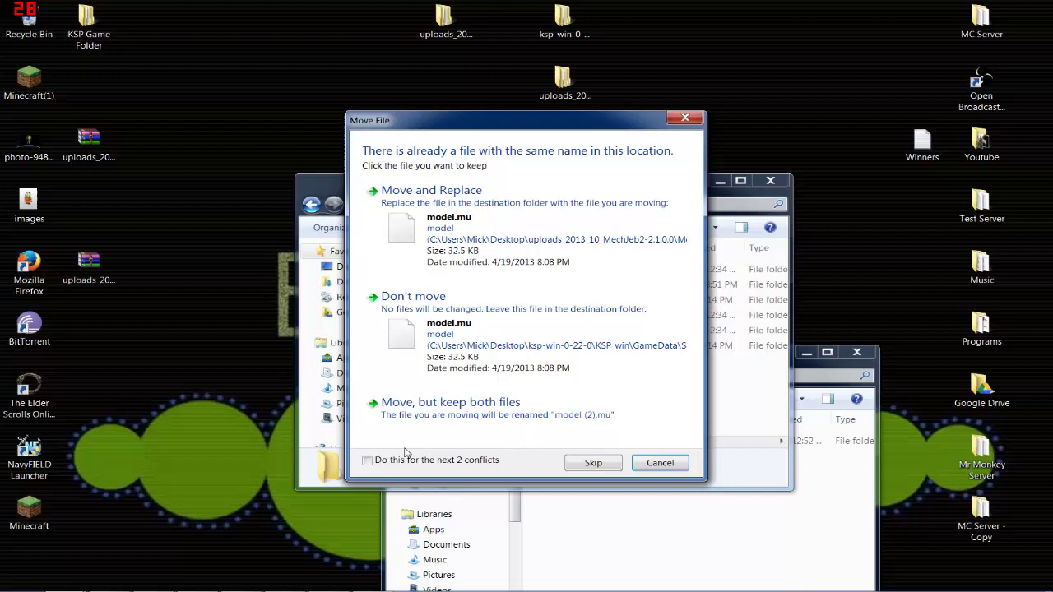
left_click(367, 460)
left_click(454, 245)
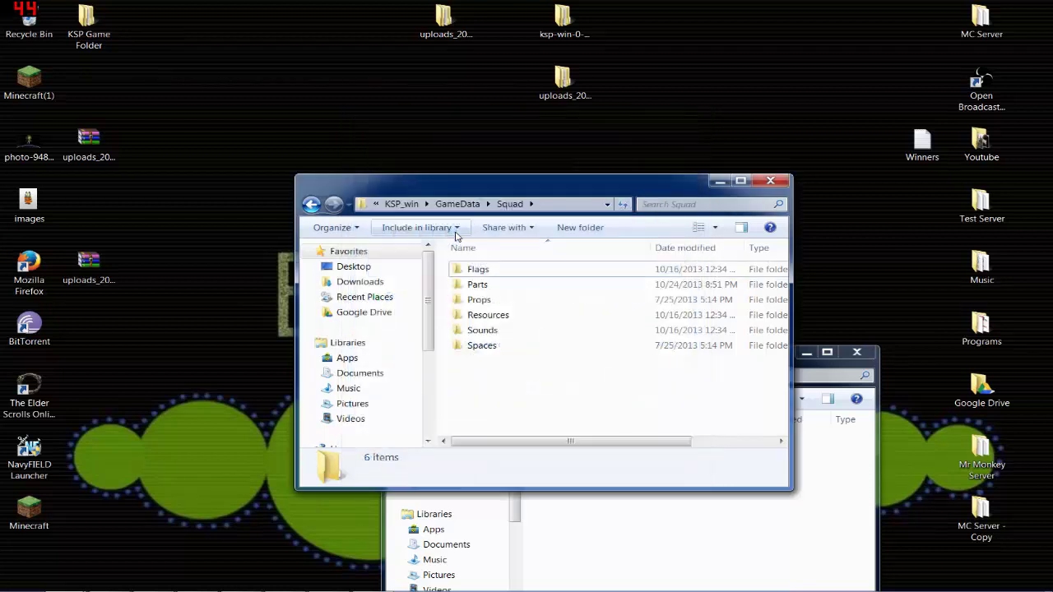
- Open part.cfg from the MechJeb2_AR202 folder in the game's Squad Parts folder with Notepad++
double_click(483, 284)
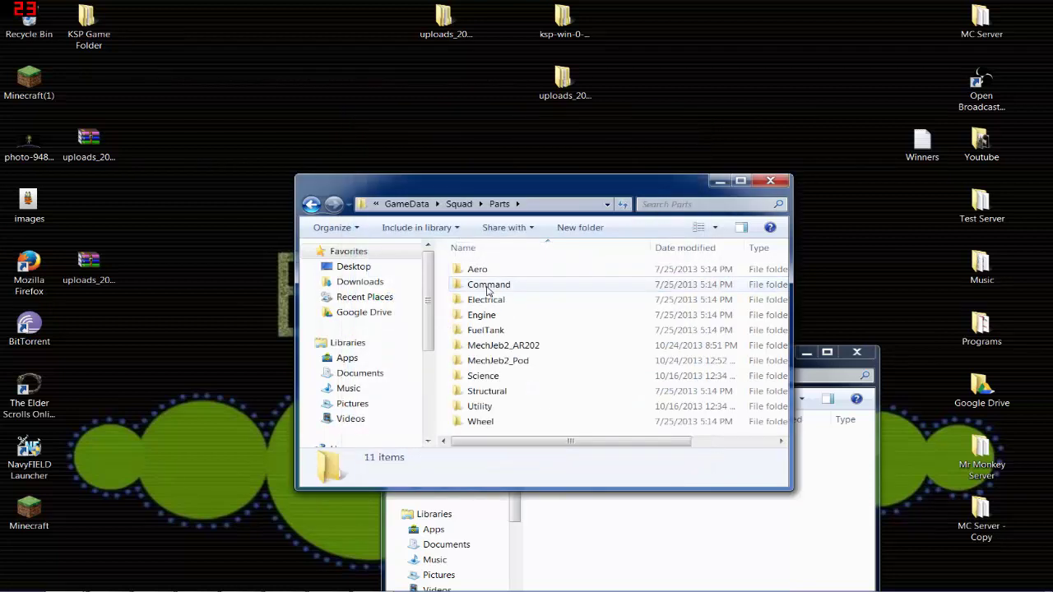
double_click(510, 350)
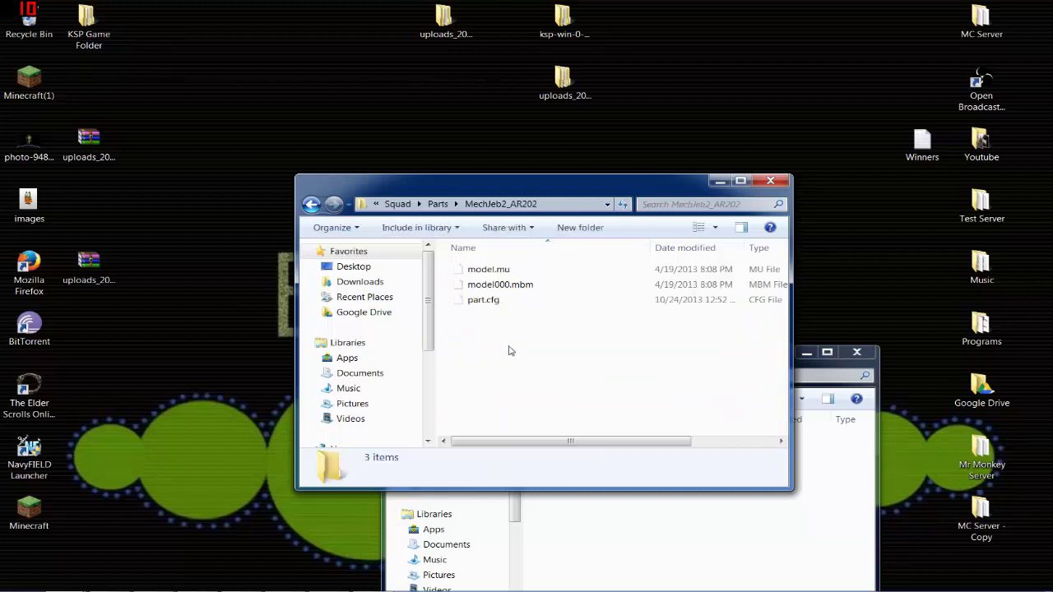
right_click(494, 302)
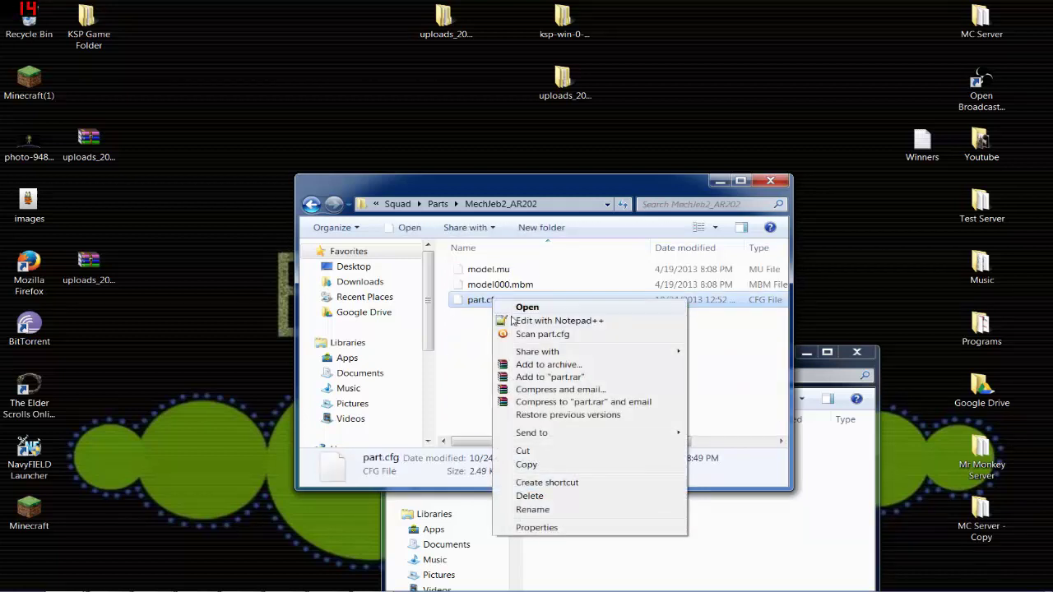
left_click(518, 323)
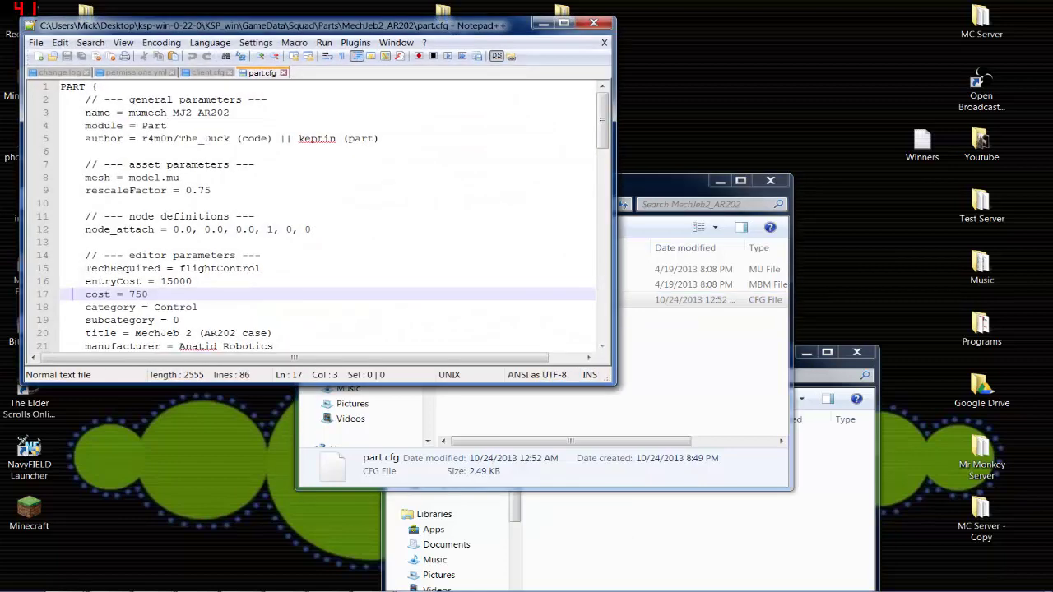
- Change the TechRequired value in part.cfg to start
left_click(261, 268)
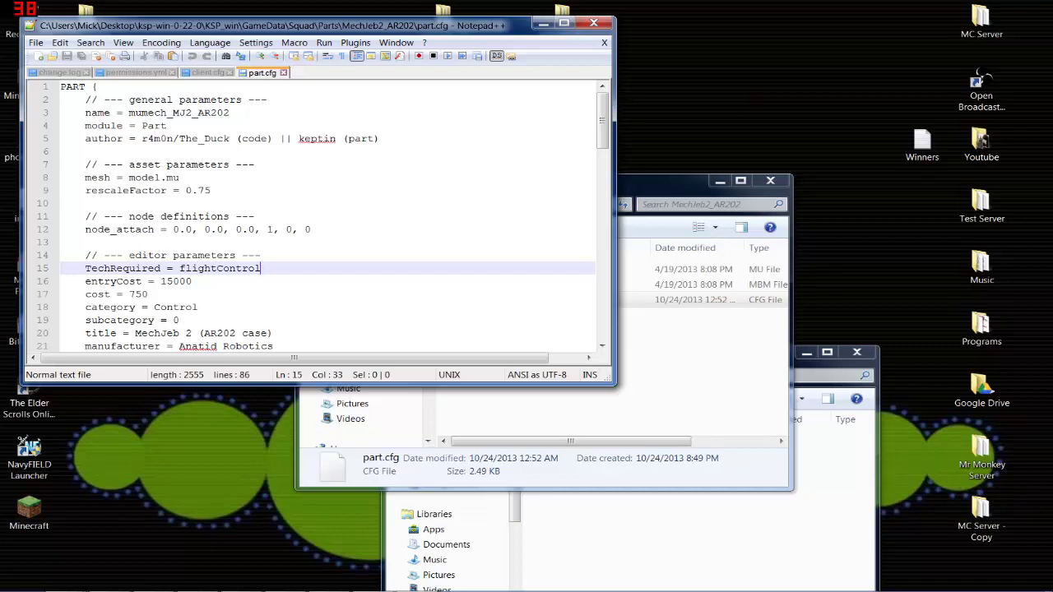
scroll(324, 217, "down", 1)
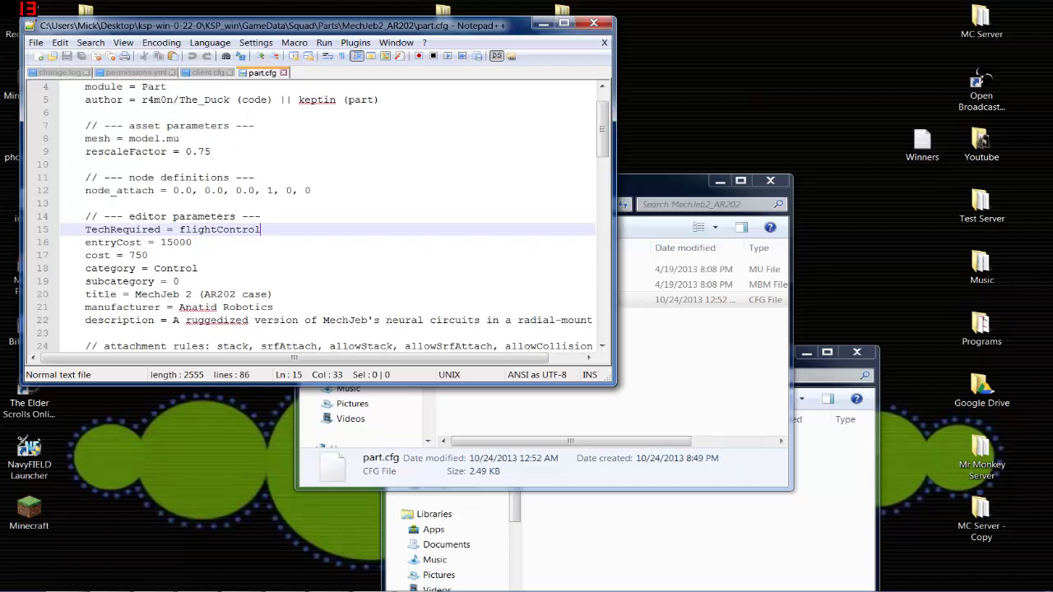
key("BackSpace")
key("BackSpace")
key("BackSpace")
key("BackSpace")
key("BackSpace")
key("BackSpace")
key("BackSpace")
key("BackSpace")
key("BackSpace")
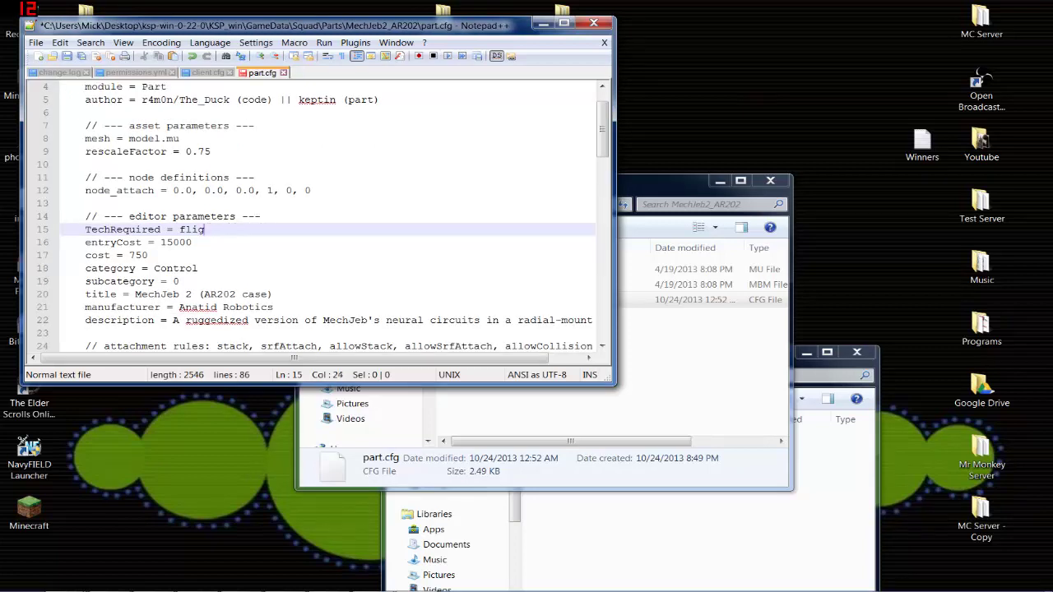
key("BackSpace")
key("BackSpace")
type("start")
- Set entryCost to 0 and cost to 500 in part.cfg
left_click(191, 242)
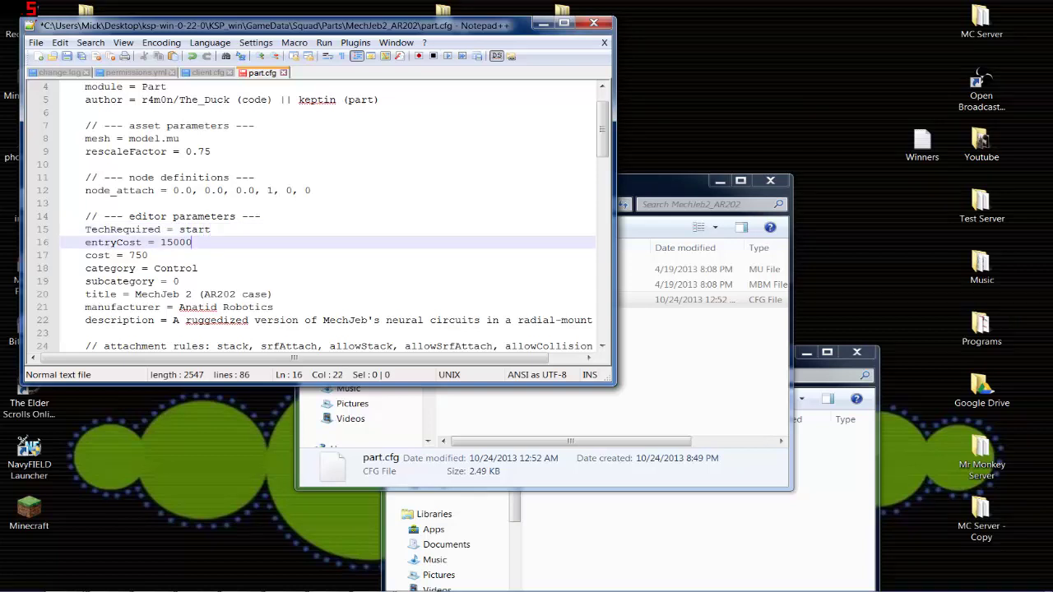
key("BackSpace")
key("BackSpace")
key("BackSpace")
key("BackSpace")
type("0")
key("Down")
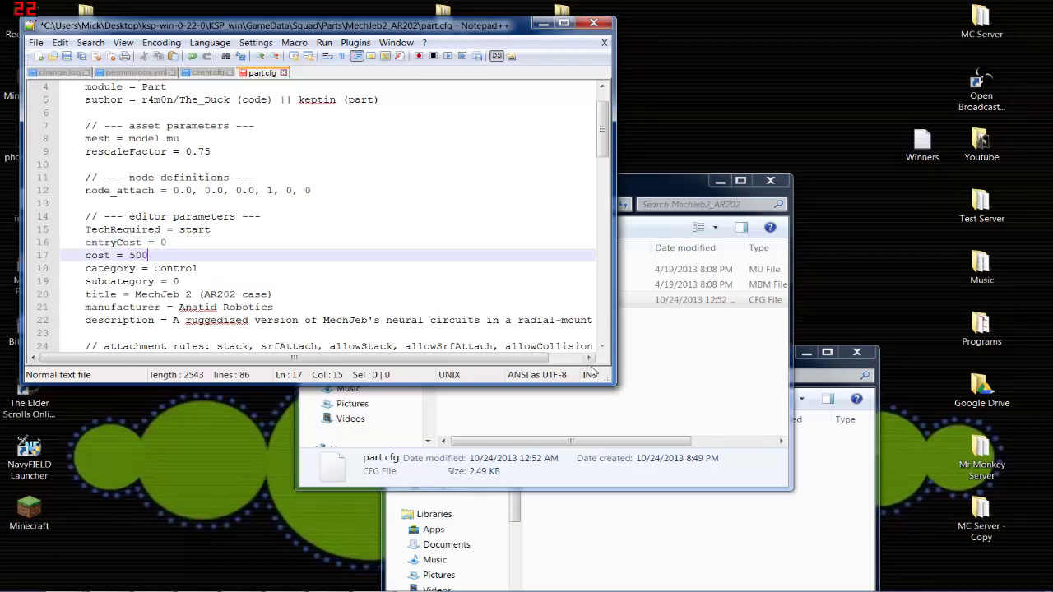
- Save part.cfg and close the text editor
left_click(36, 43)
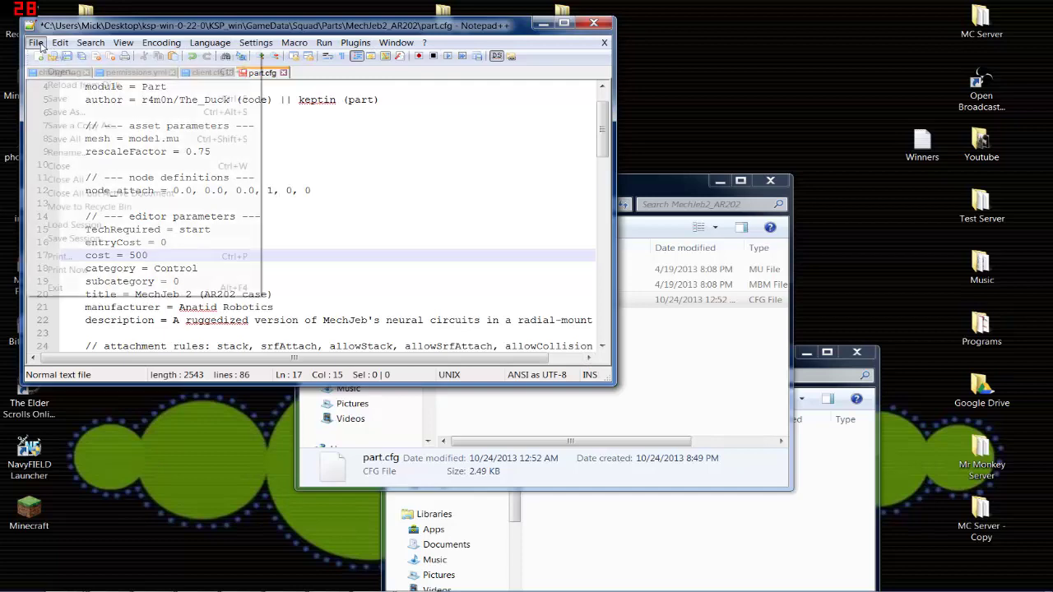
left_click(70, 101)
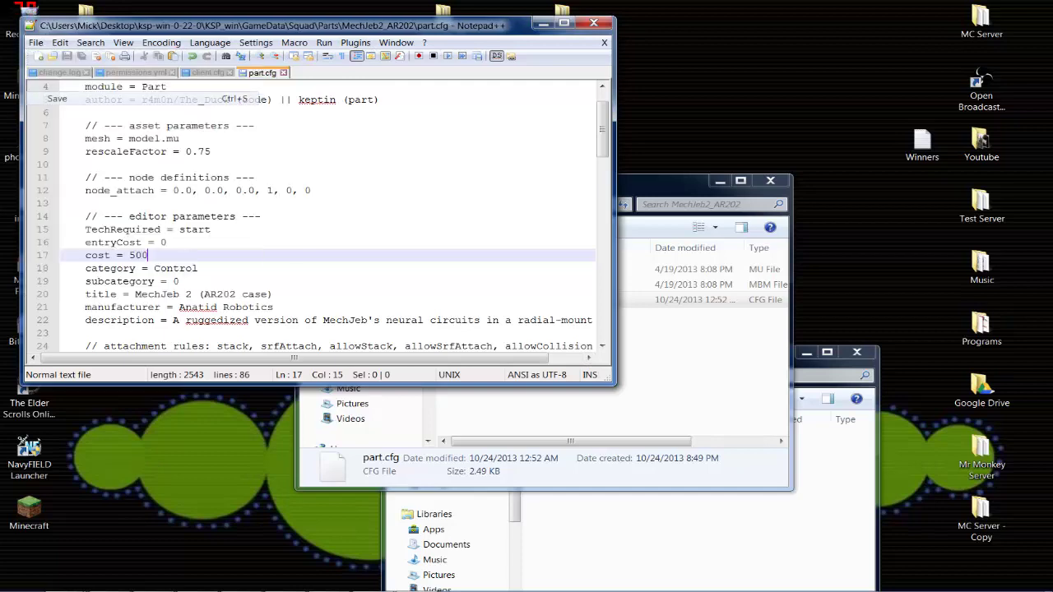
left_click(593, 23)
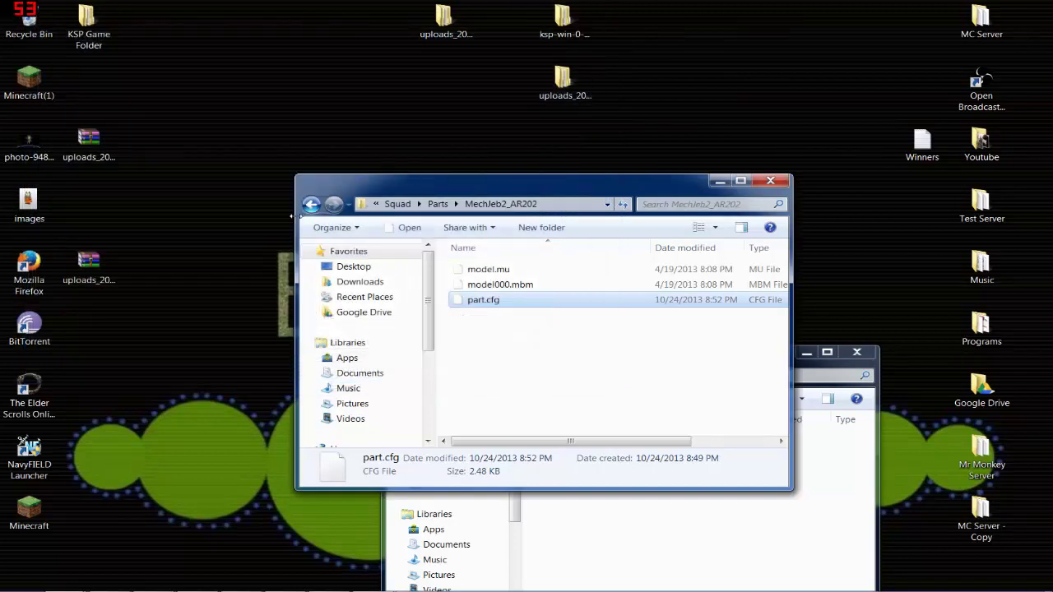
- Go back to the MechJeb2 folder in the mod's window and to the Squad folder in the game's window
left_click(311, 205)
left_click(762, 549)
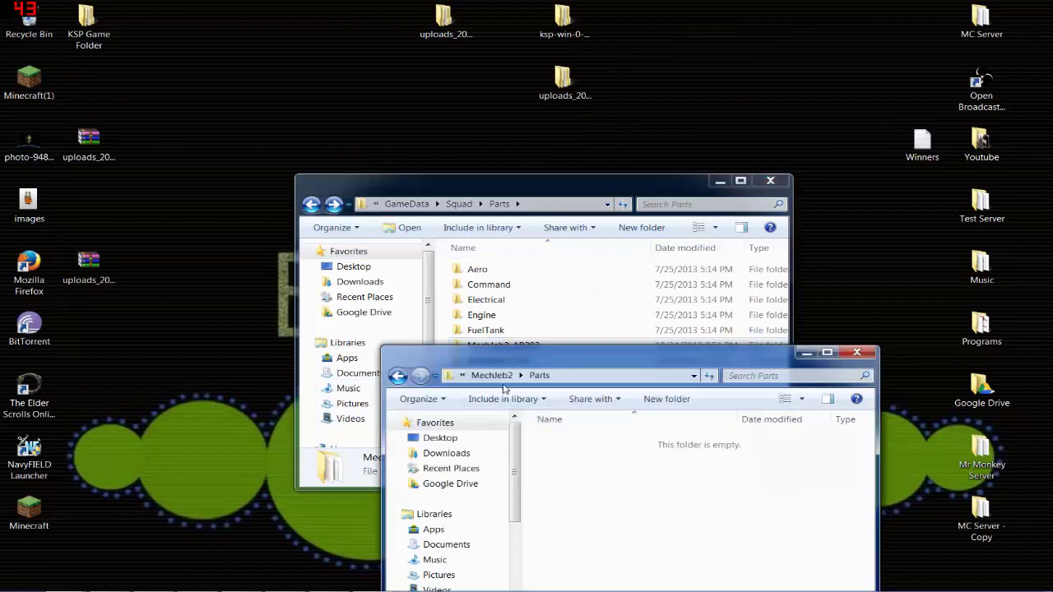
left_click(398, 375)
left_click(567, 455)
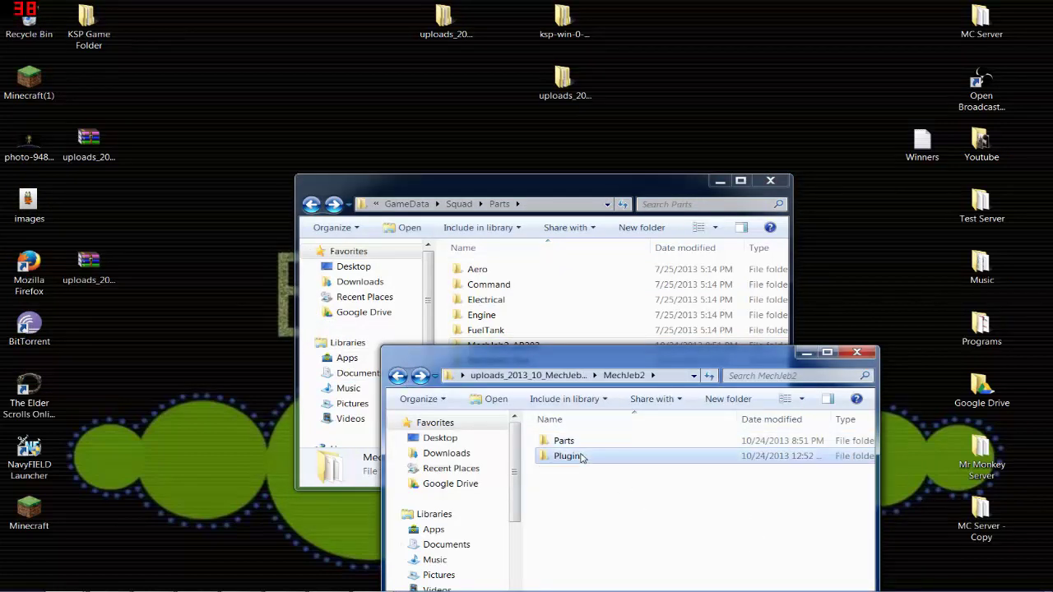
left_click(580, 457)
left_click(649, 461)
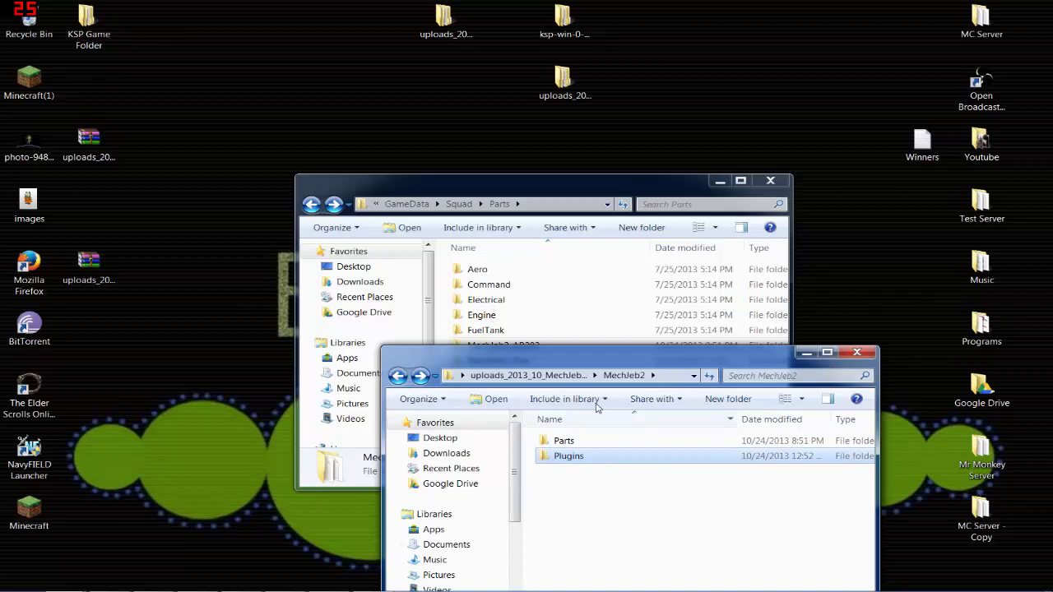
left_click(311, 204)
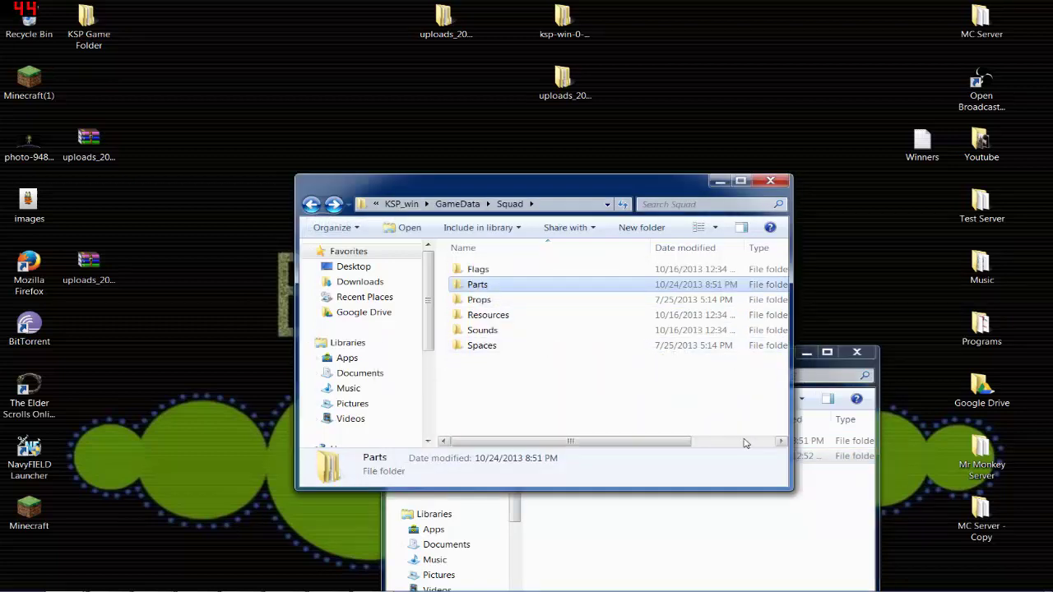
left_click(755, 523)
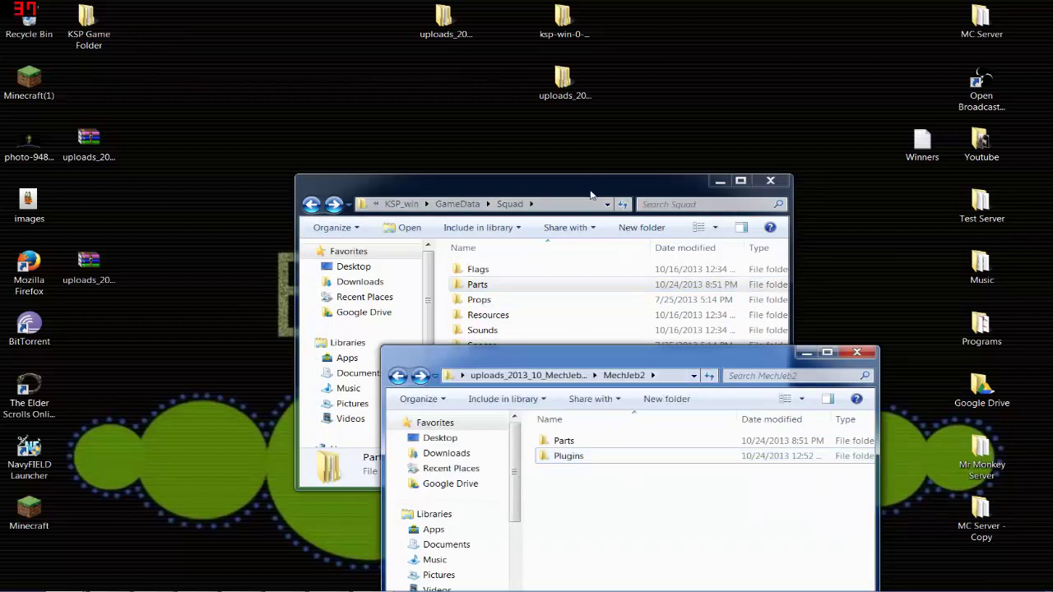
- Place the two folder windows side by side and move MechJeb2's Plugins folder into the game's Squad folder
left_click_drag(589, 194, 524, 79)
left_click_drag(777, 363, 830, 244)
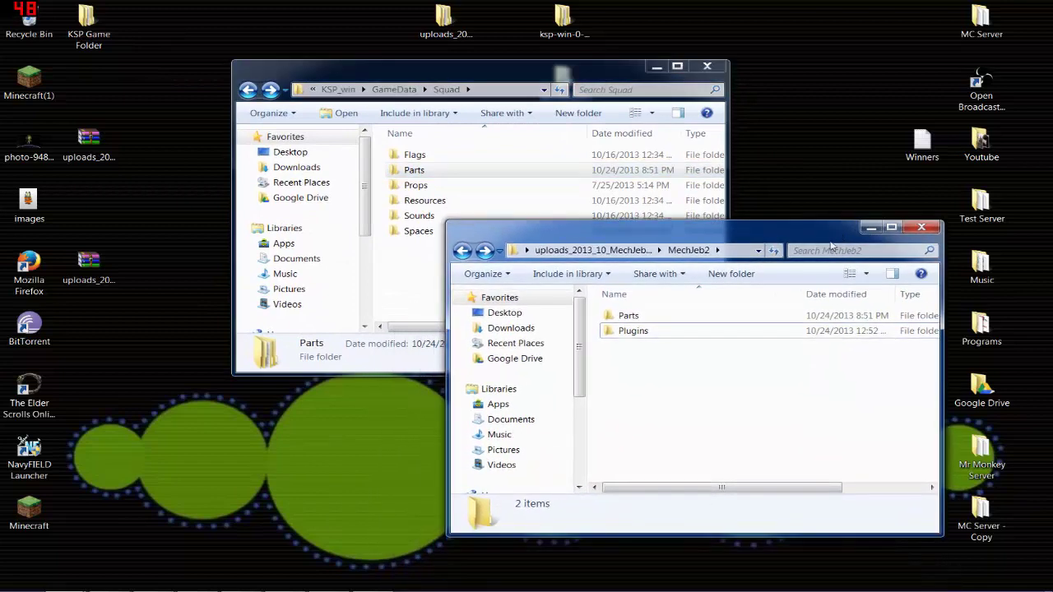
left_click(650, 337)
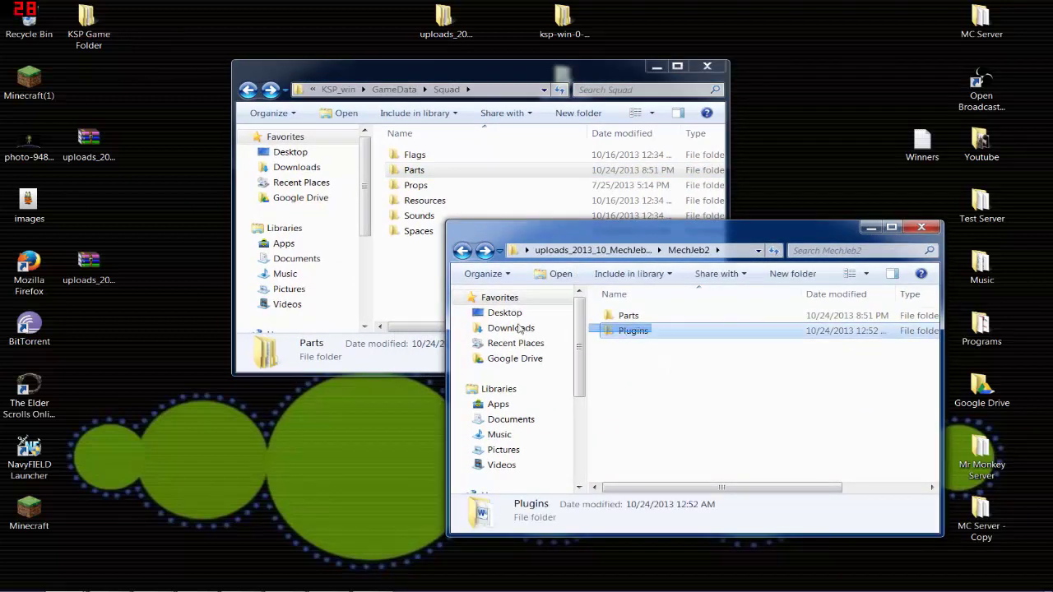
left_click_drag(659, 333, 423, 278)
- Open the uploads_2013_10_GameData folder and go down through GameData, Squad and Parts to its Command folder
left_click_drag(521, 79, 703, 181)
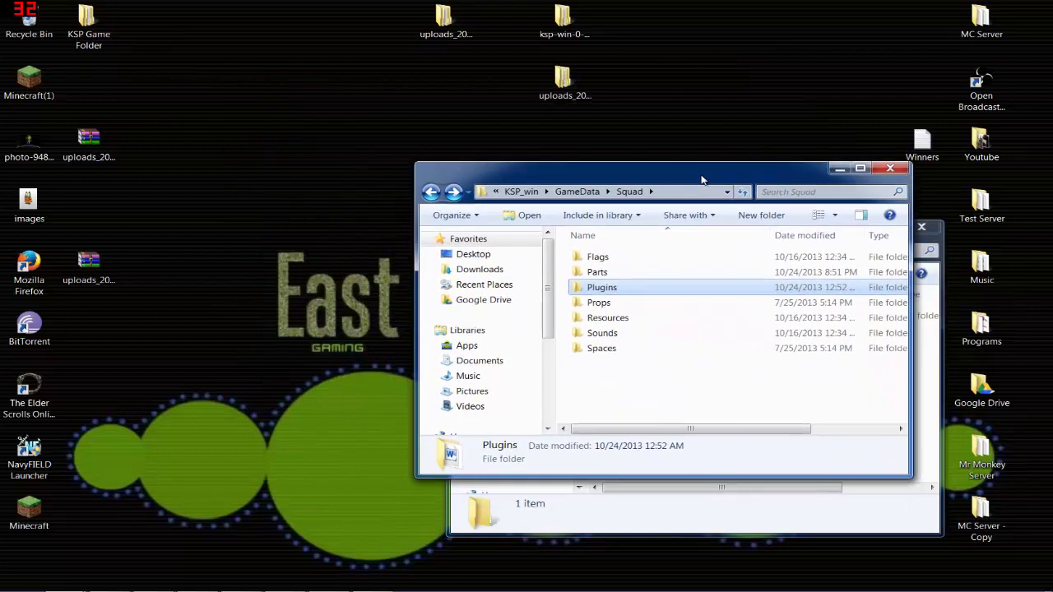
left_click(574, 94)
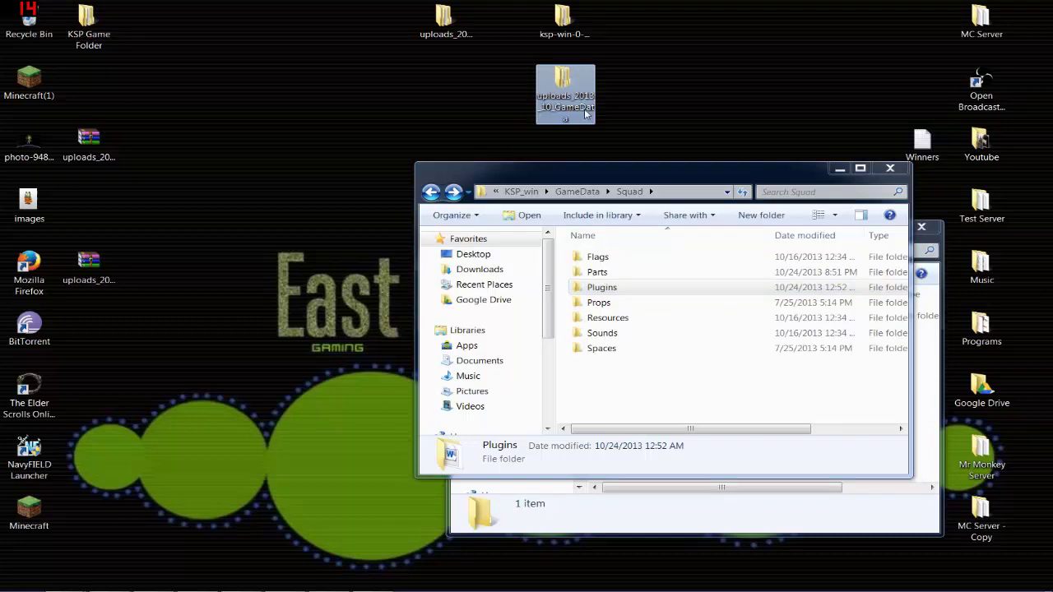
double_click(576, 115)
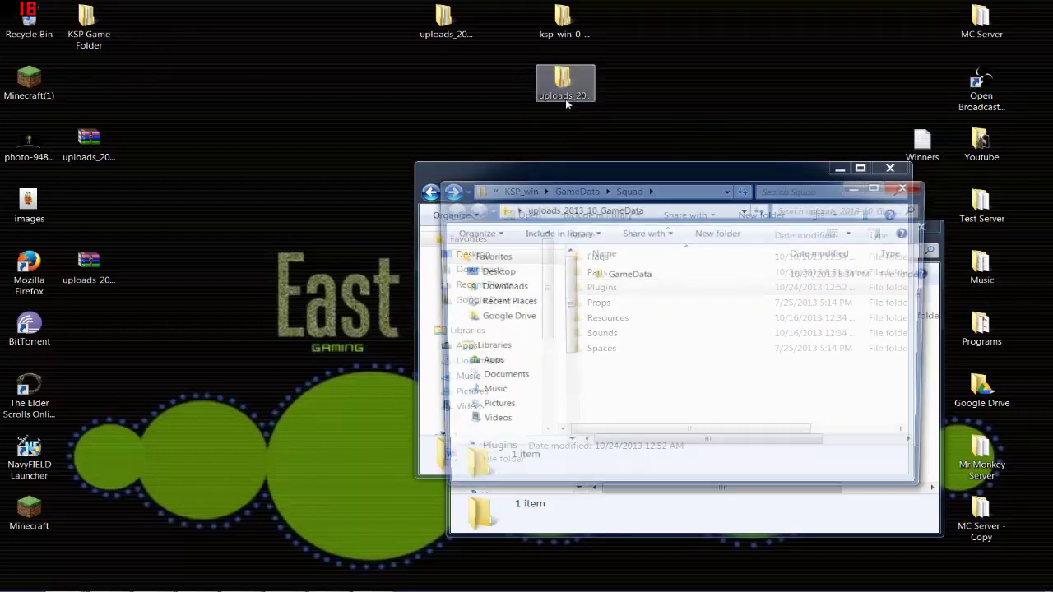
left_click(629, 276)
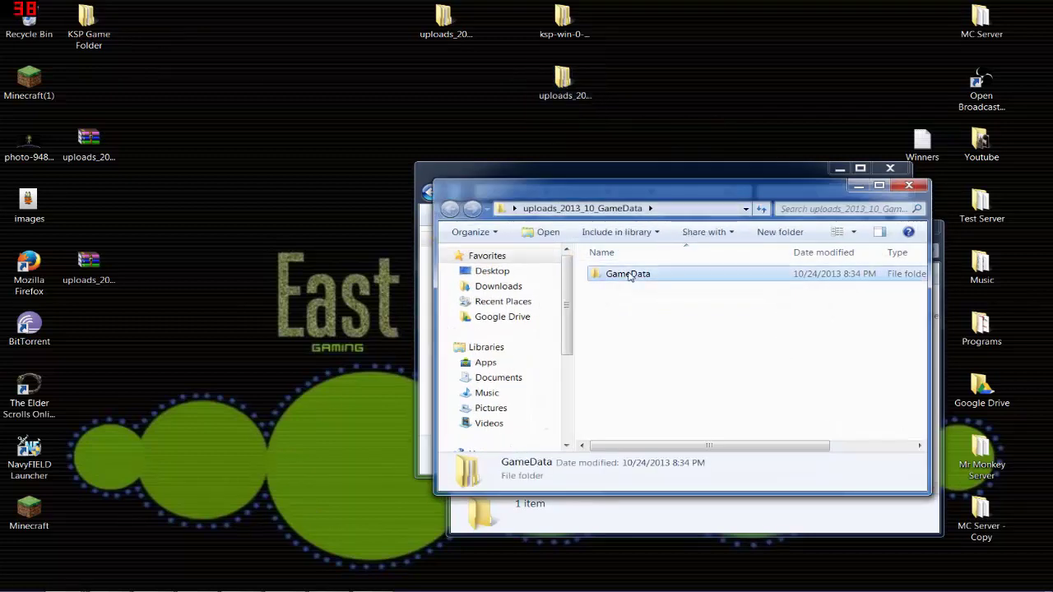
double_click(630, 275)
double_click(627, 275)
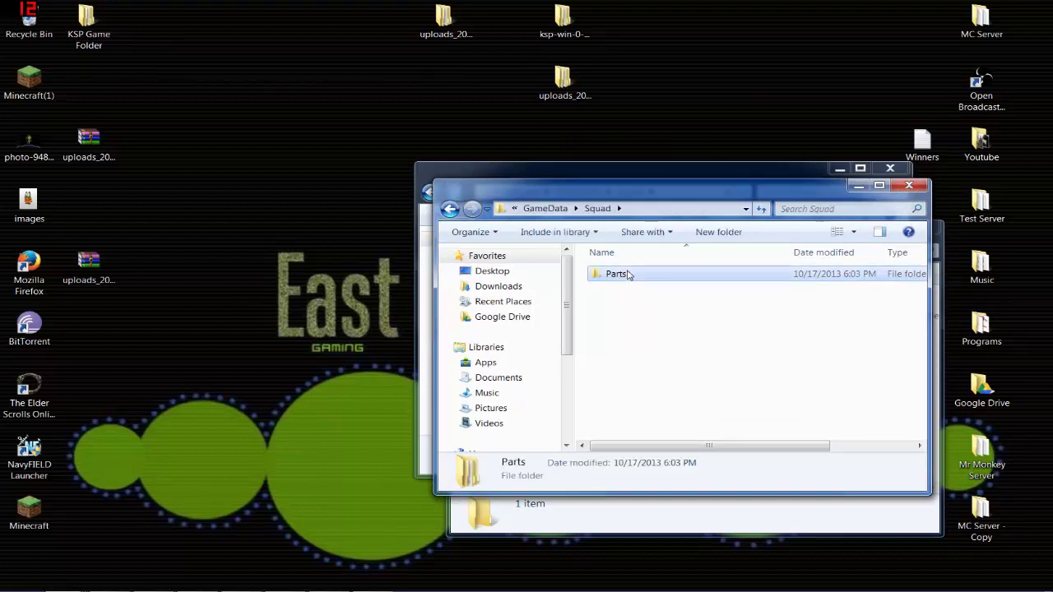
double_click(628, 275)
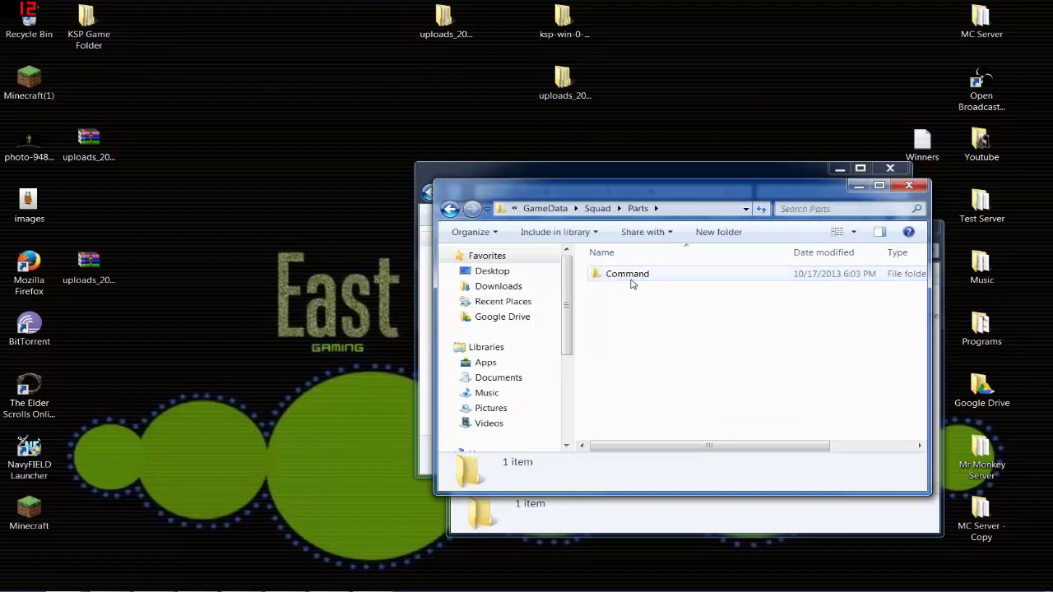
double_click(629, 275)
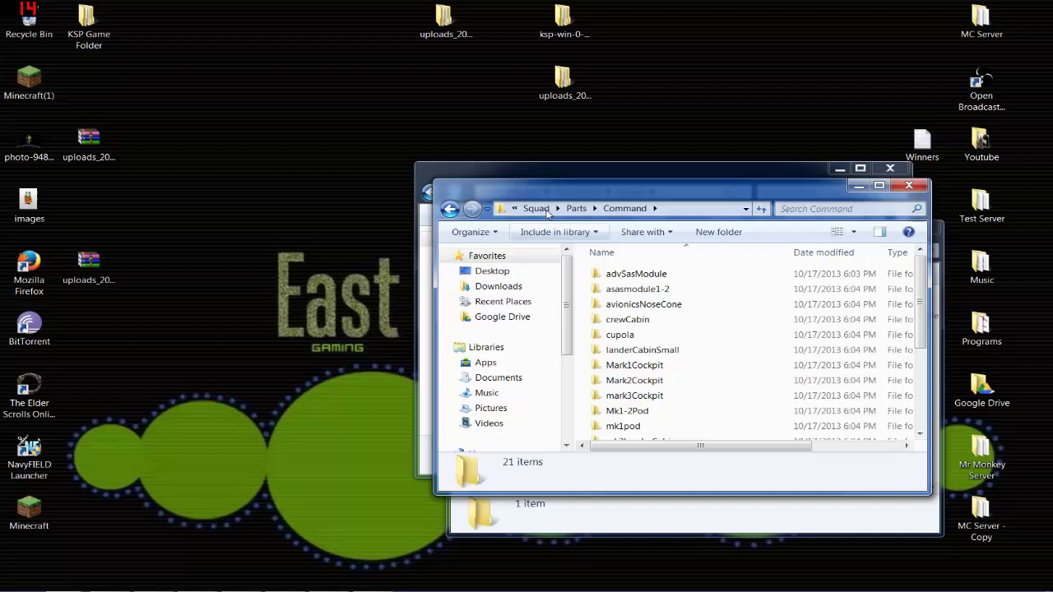
- Open Parts in the game's Squad folder and move all the mod's Command subfolders into the game's Command folder
left_click(556, 171)
left_click_drag(556, 171, 357, 89)
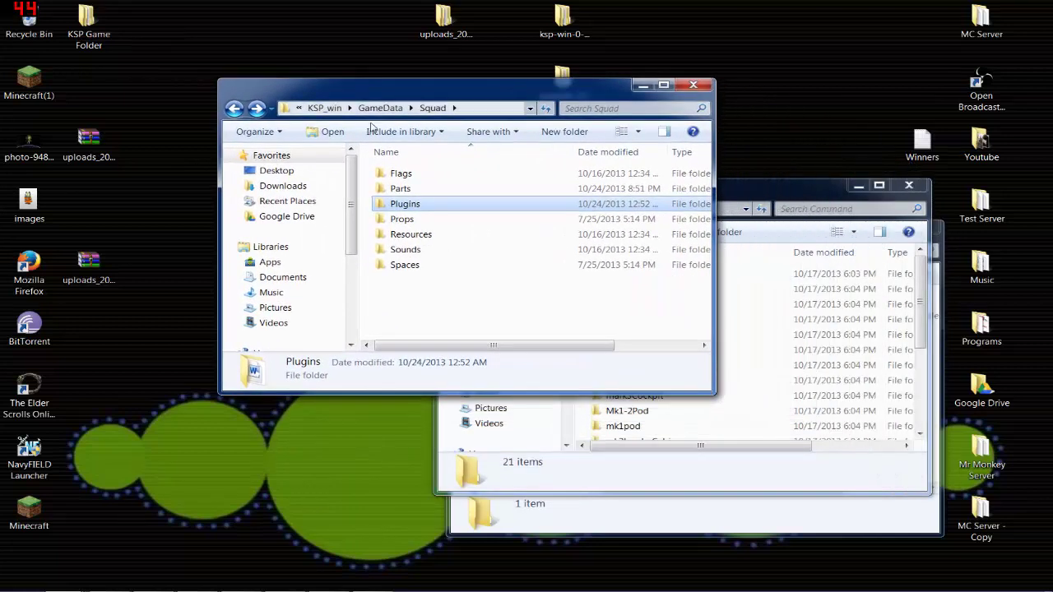
double_click(408, 190)
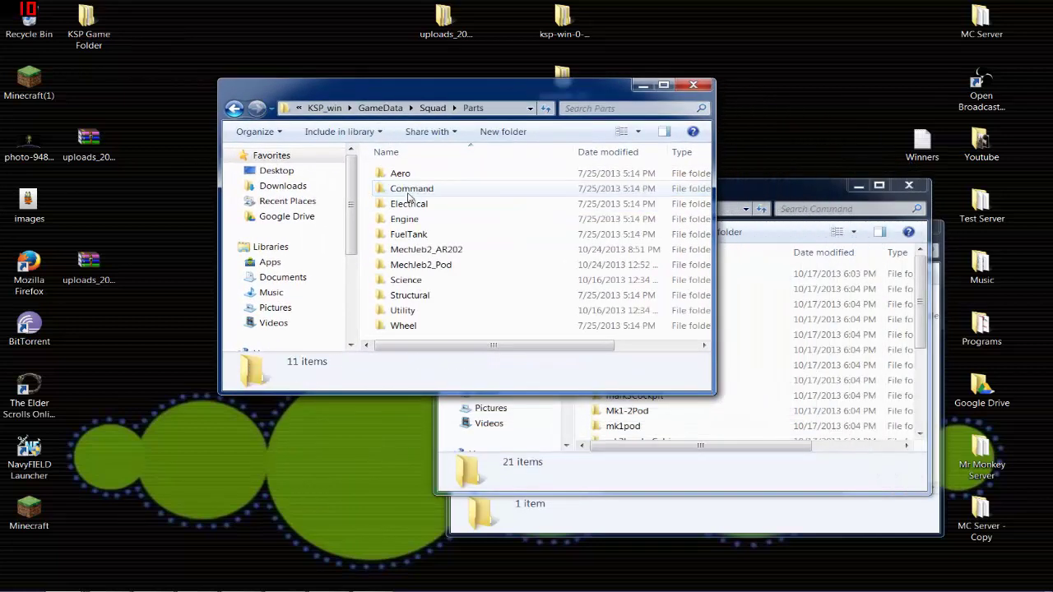
left_click(585, 262)
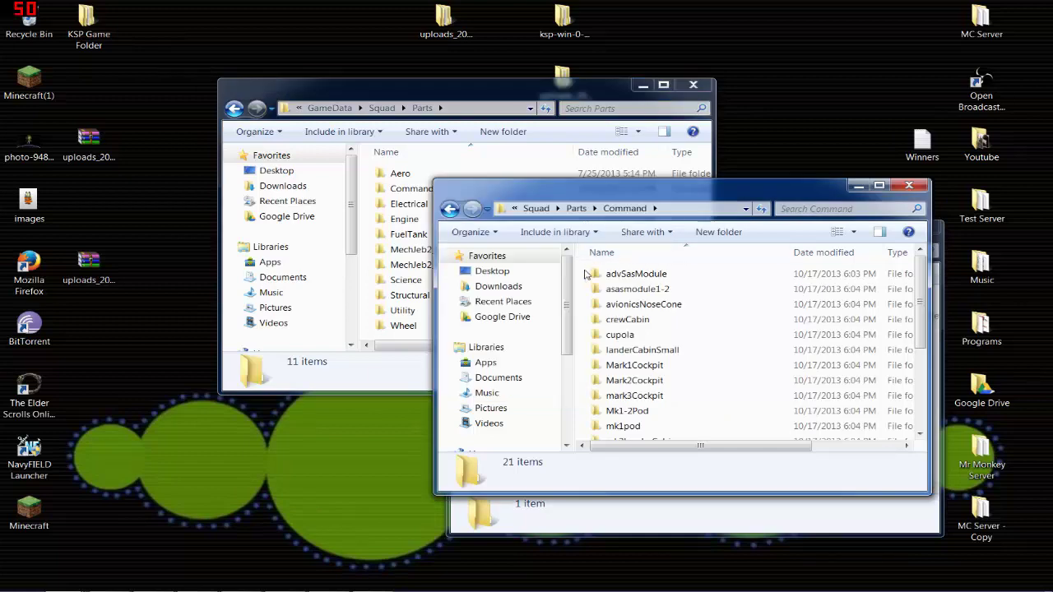
left_click_drag(586, 261, 422, 190)
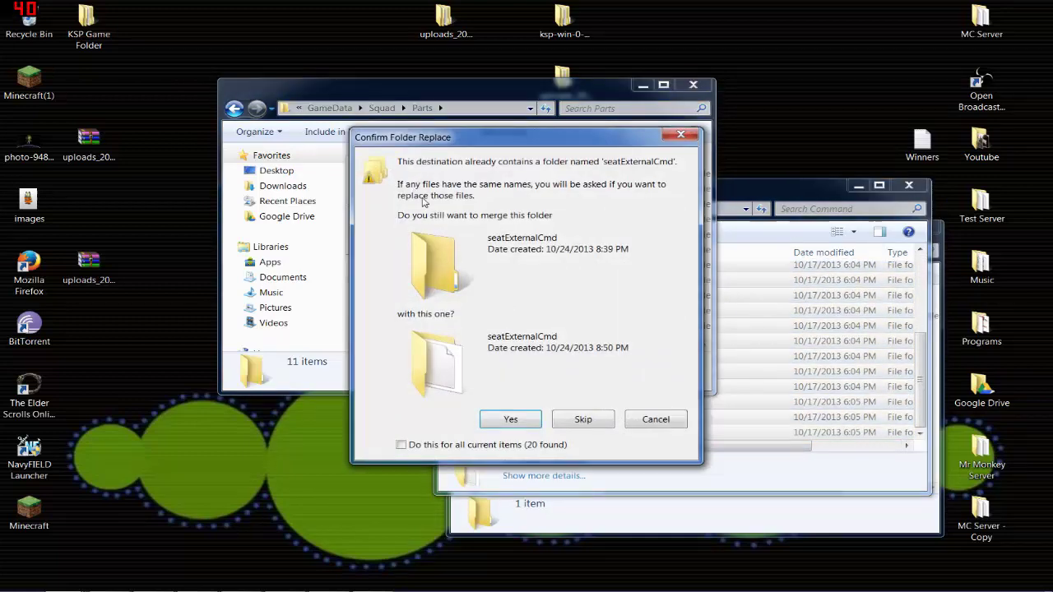
- Merge all same-named folders and replace the existing part.cfg files for every conflict
left_click(440, 447)
left_click(501, 421)
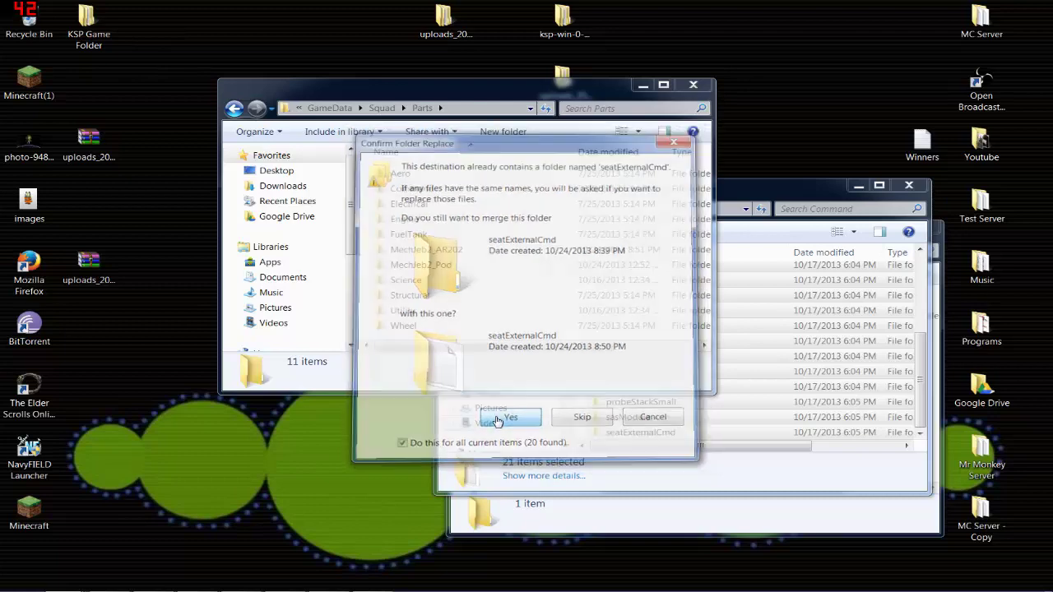
left_click(367, 462)
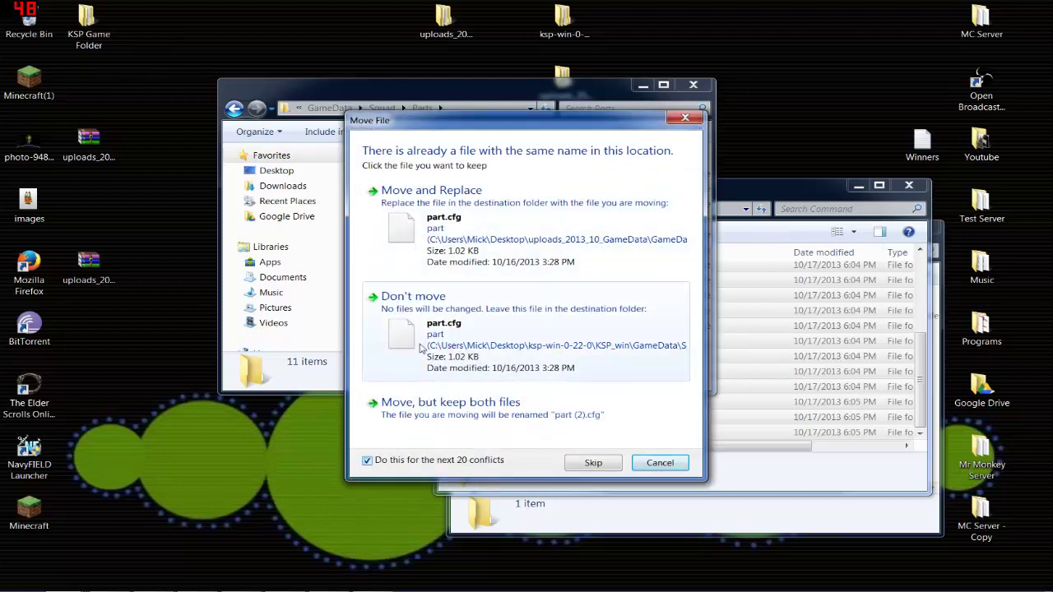
left_click(448, 257)
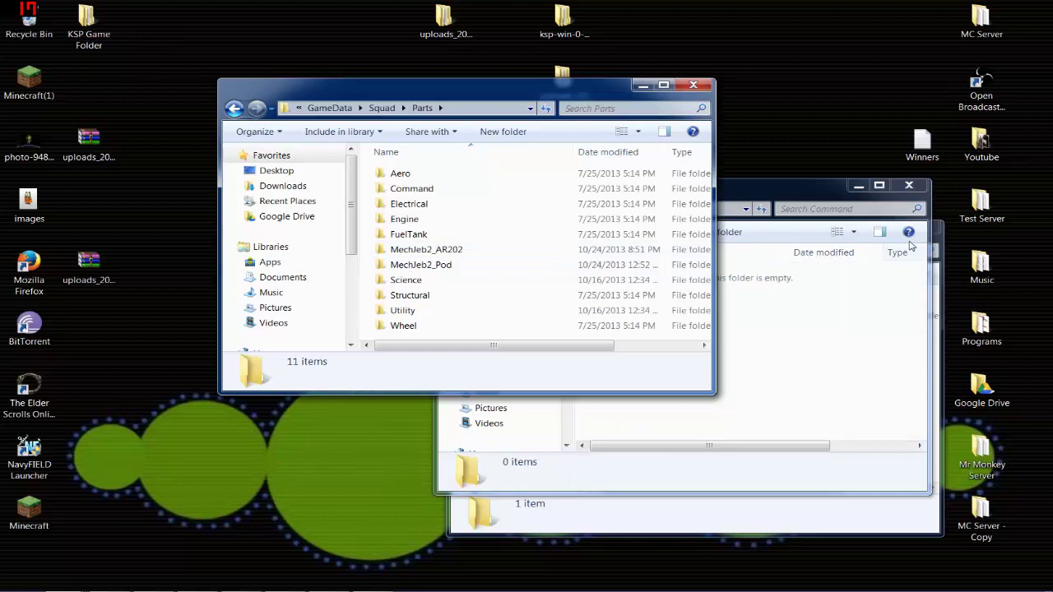
- Close the mod's folder windows and launch the KSP application from the game's KSP_win folder
left_click(908, 185)
left_click(922, 227)
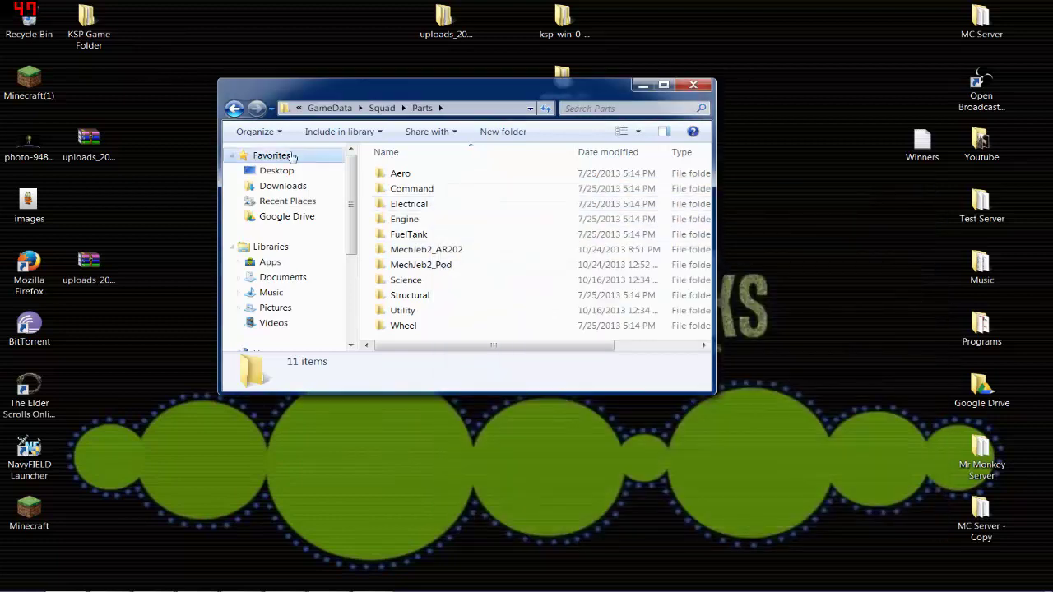
left_click(235, 108)
left_click(236, 107)
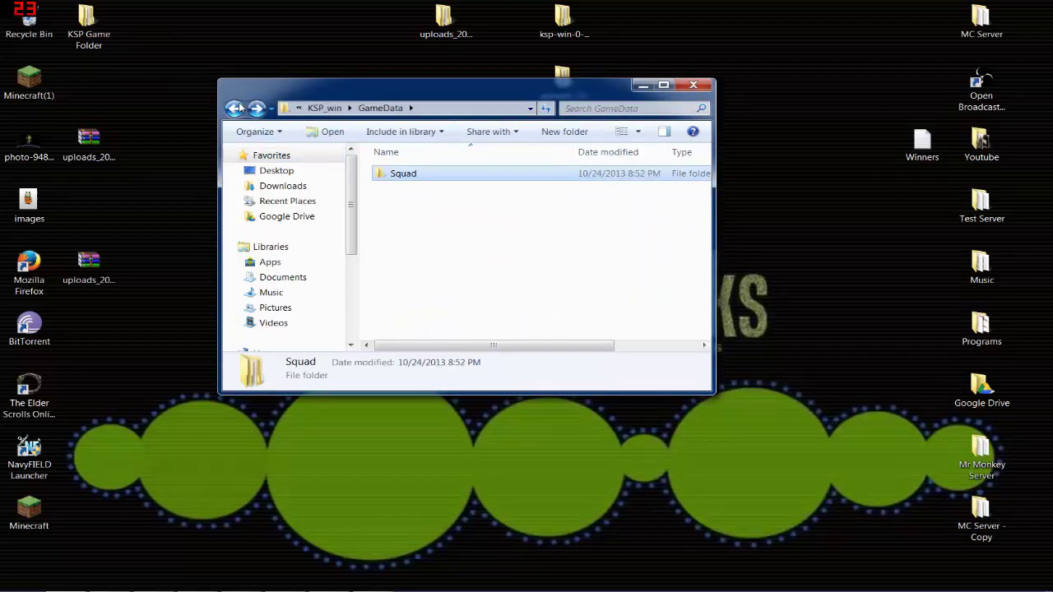
left_click(236, 108)
scroll(417, 278, "down", 2)
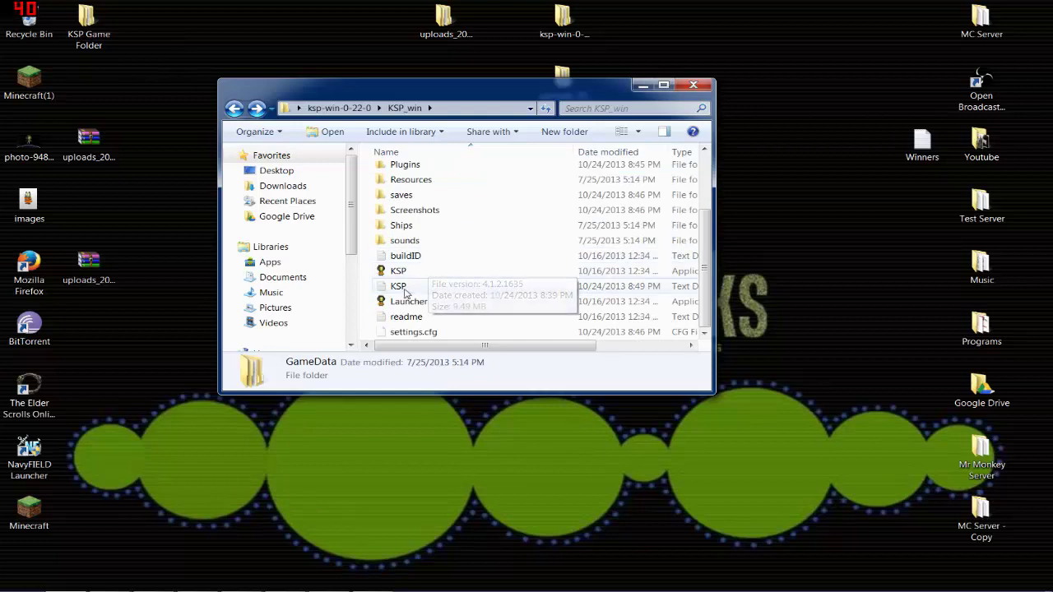
double_click(417, 276)
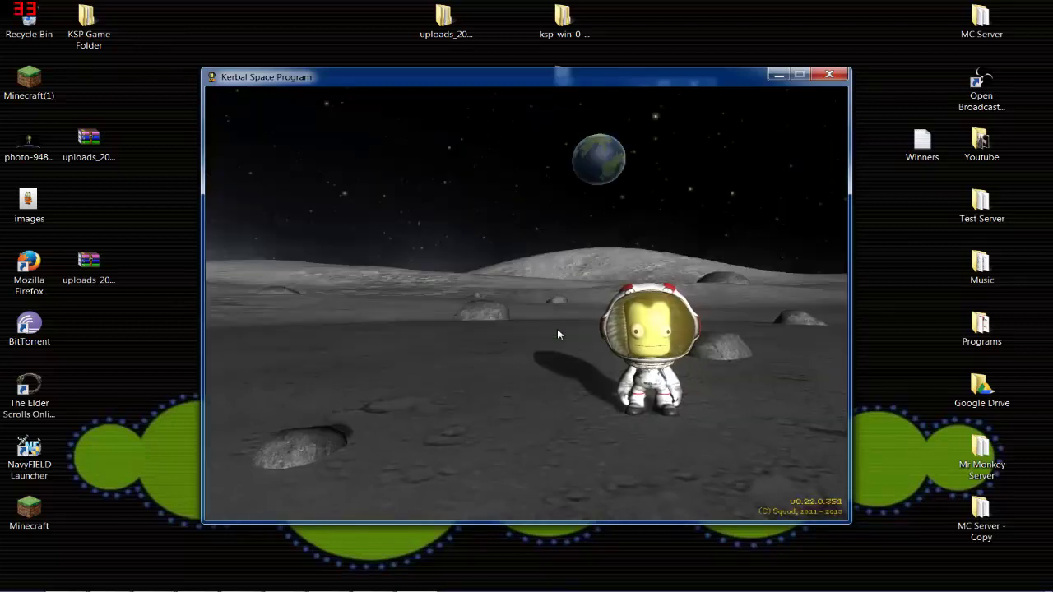
- Resume the saved game named default from the game's start menu
left_click(381, 304)
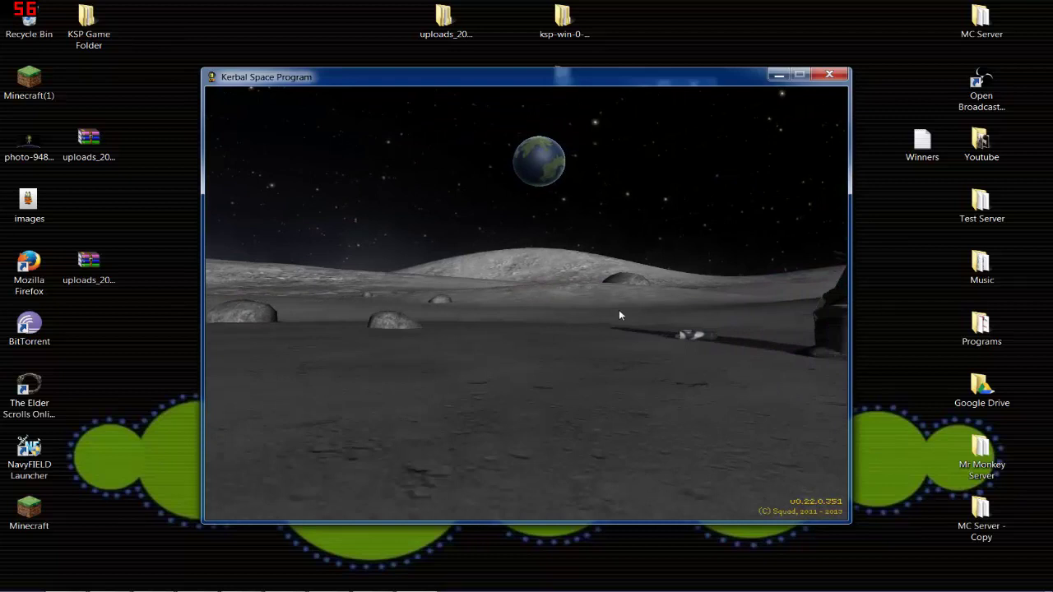
left_click(495, 271)
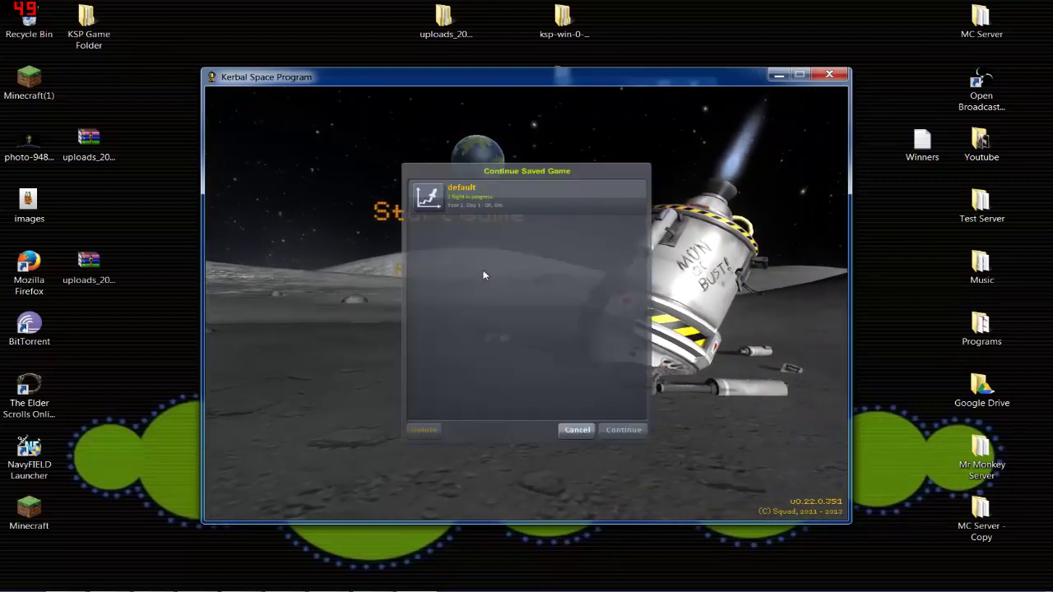
left_click(626, 431)
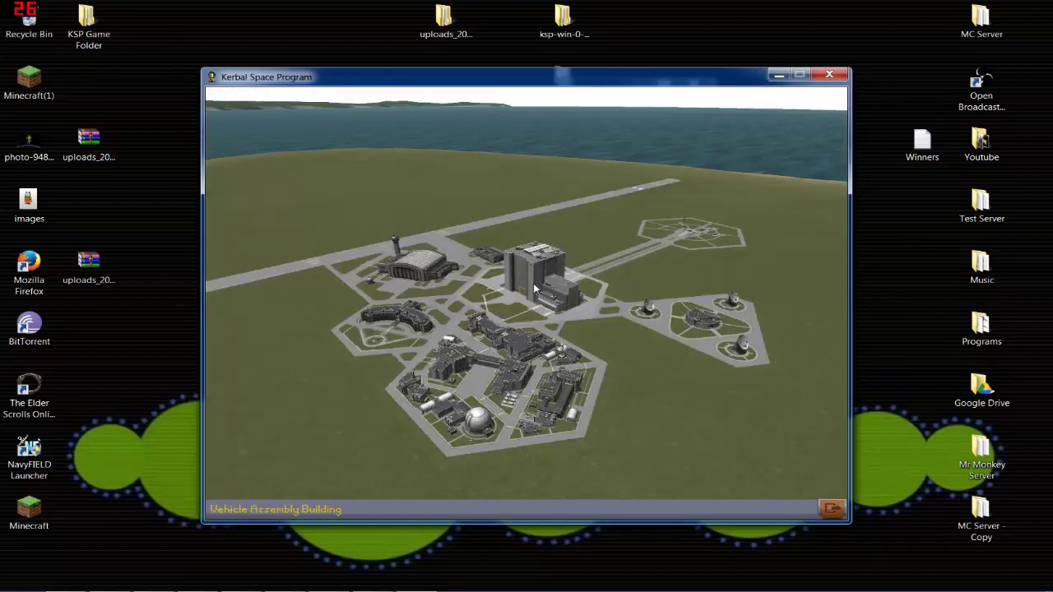
- Load the Auto-Saved Ship in the Vehicle Assembly Building and launch it, clearing the launch pad of the previous craft
left_click(535, 288)
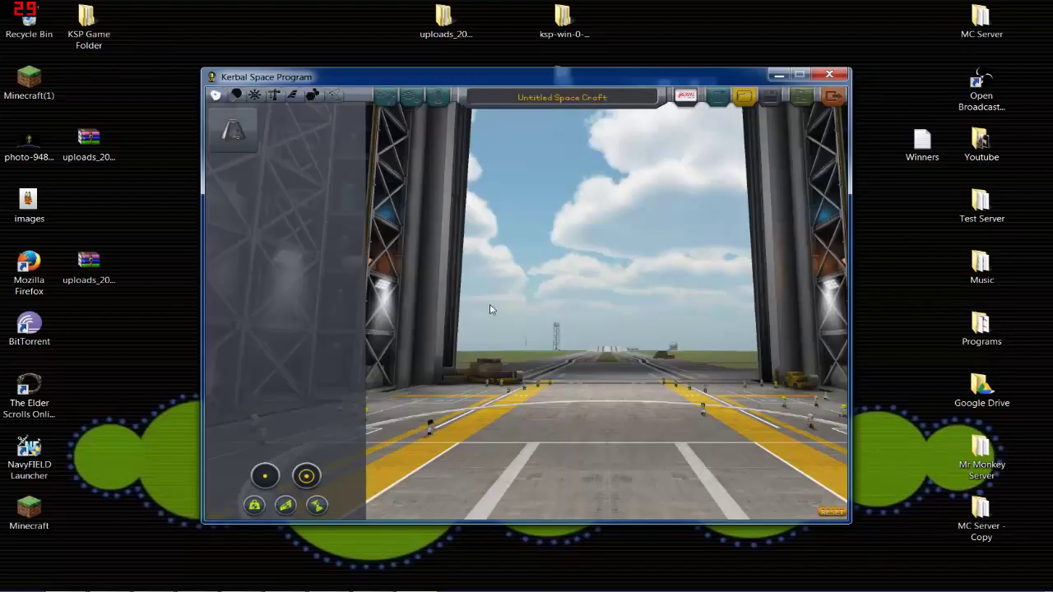
left_click(743, 97)
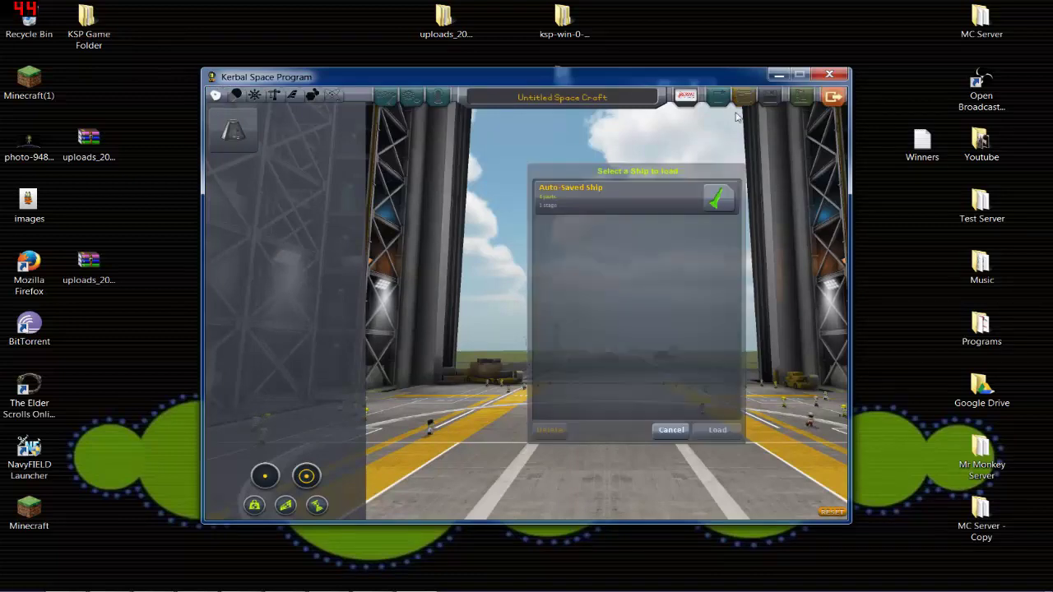
left_click(716, 429)
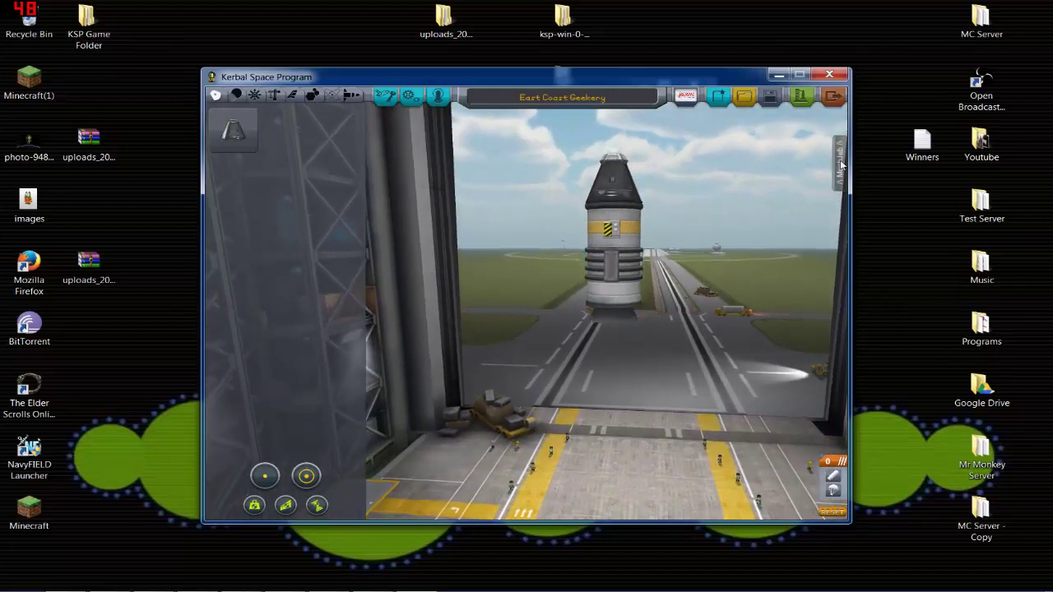
left_click(802, 97)
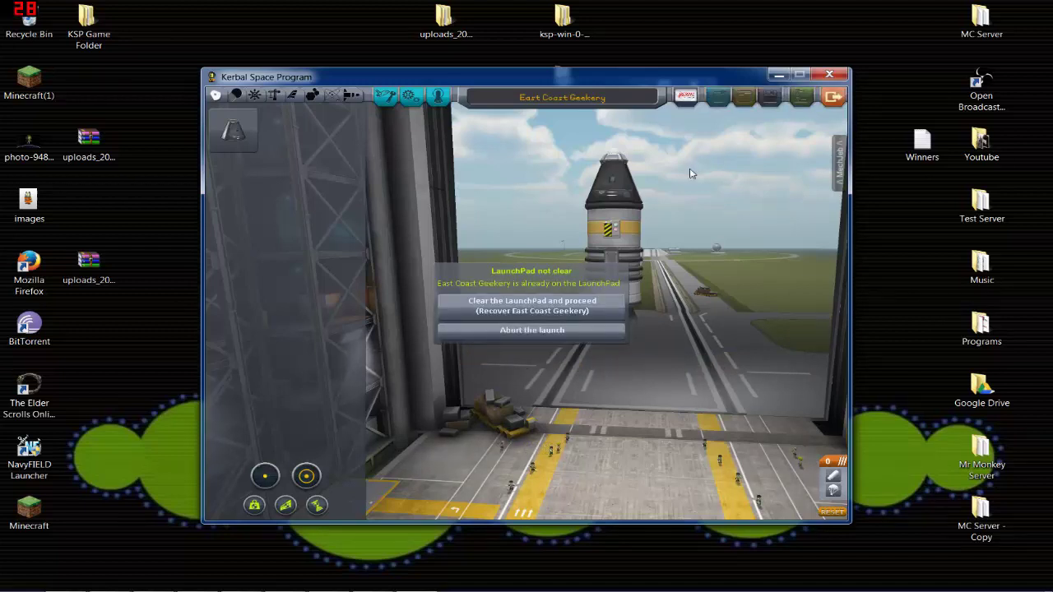
left_click(528, 310)
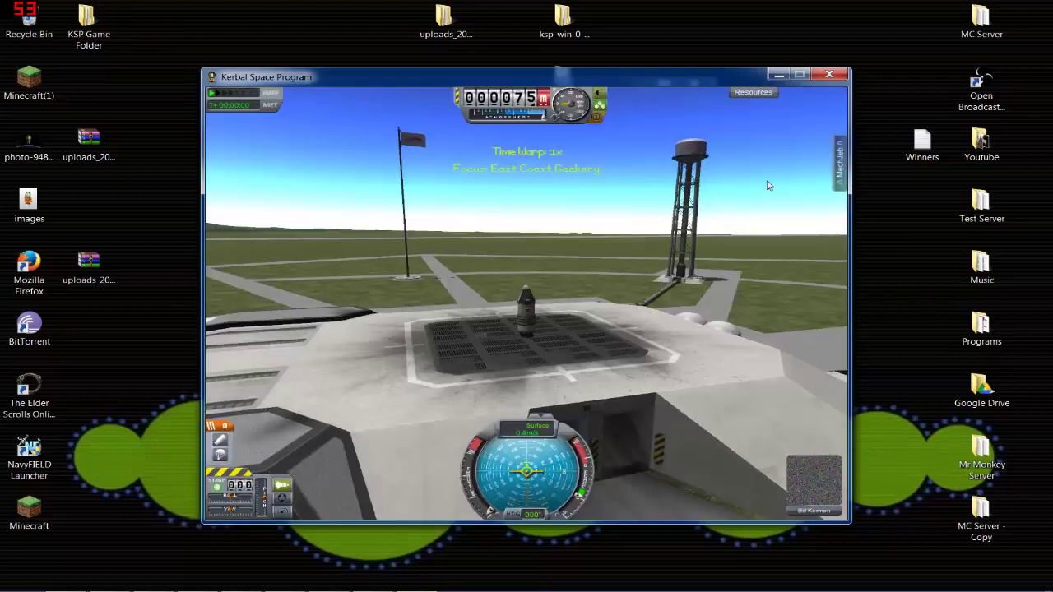
- Open MechJeb's Ascent Guidance, engage its autopilot and ignite the first stage to lift off
left_click(838, 165)
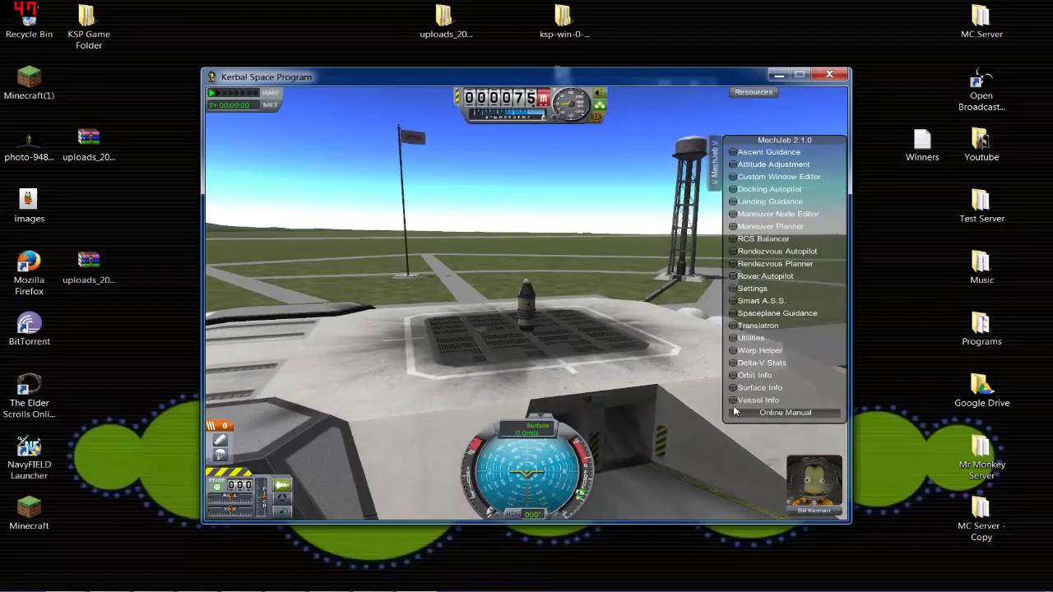
left_click(767, 153)
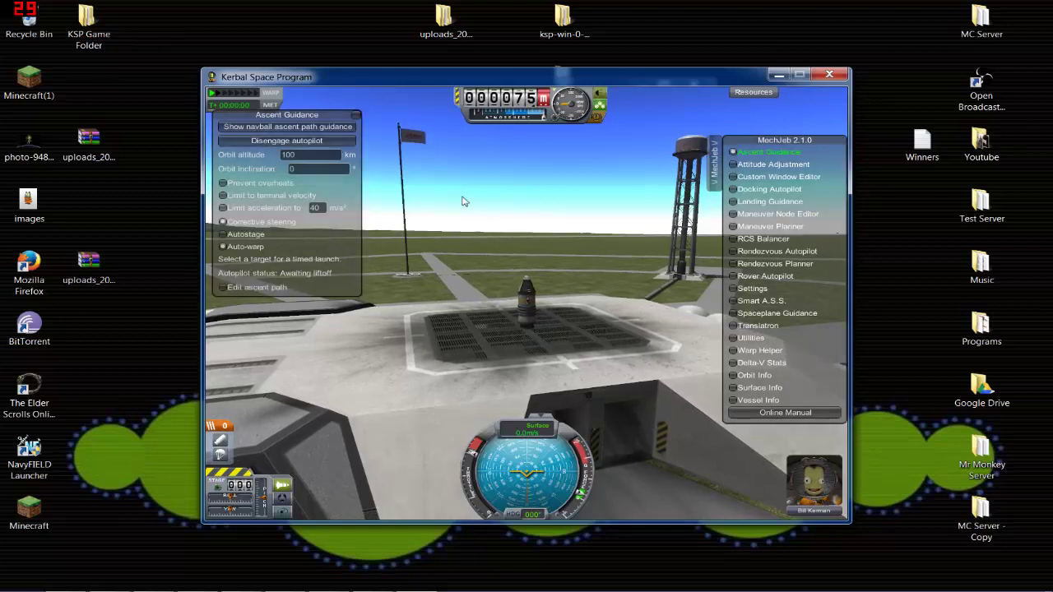
key("space")
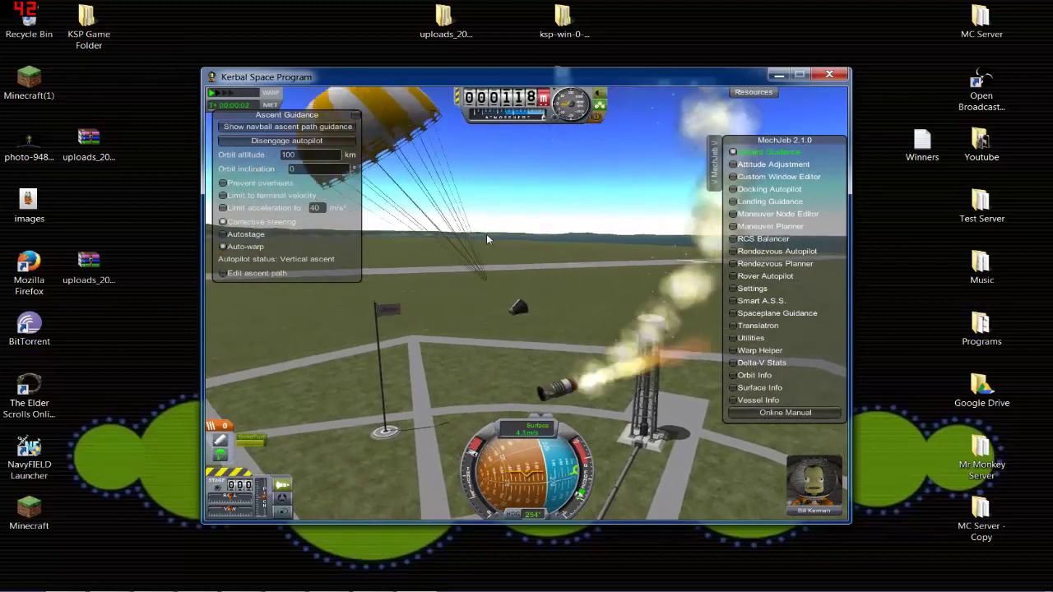
- Collapse the MechJeb menu and close the Ascent Guidance window
mouse_move(598, 292)
left_mouse_down()
mouse_move(618, 383)
mouse_move(582, 292)
left_mouse_up()
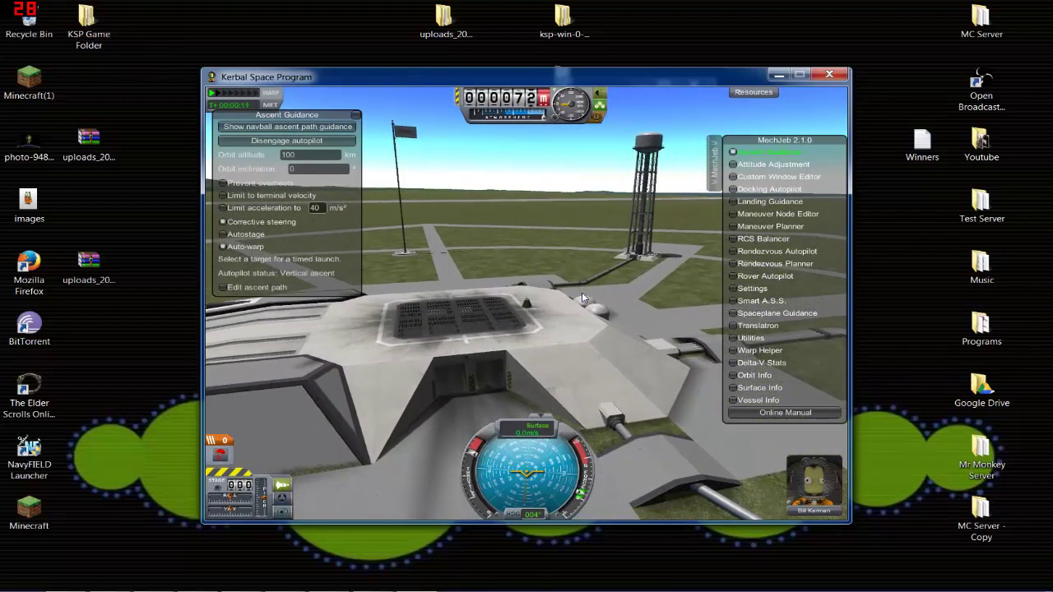
mouse_move(581, 292)
left_mouse_down()
mouse_move(572, 308)
mouse_move(388, 344)
left_mouse_up()
scroll(581, 305, "up", 3)
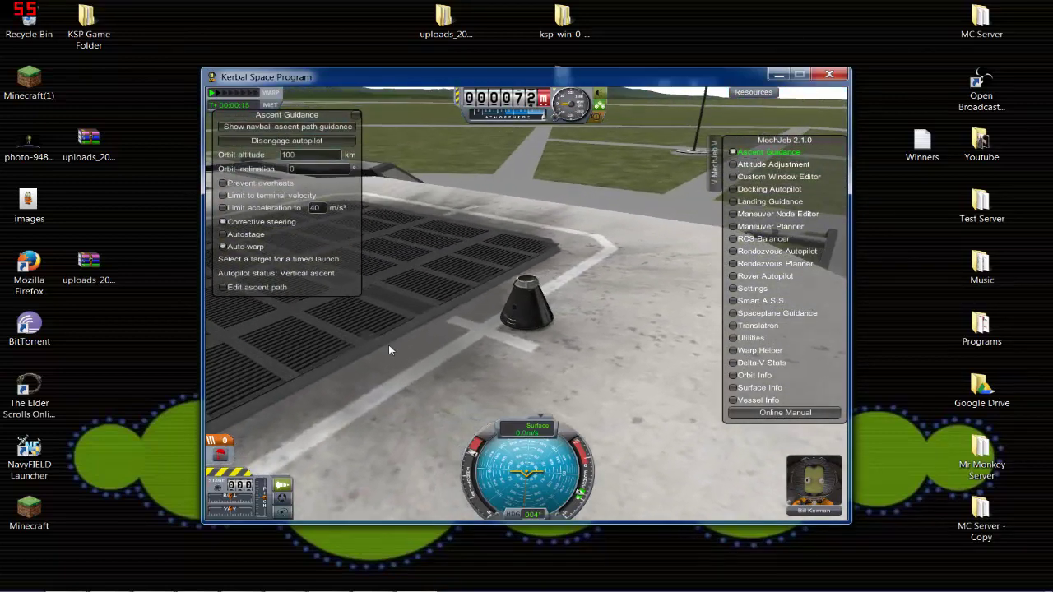
left_click_drag(573, 348, 692, 259)
left_click(714, 160)
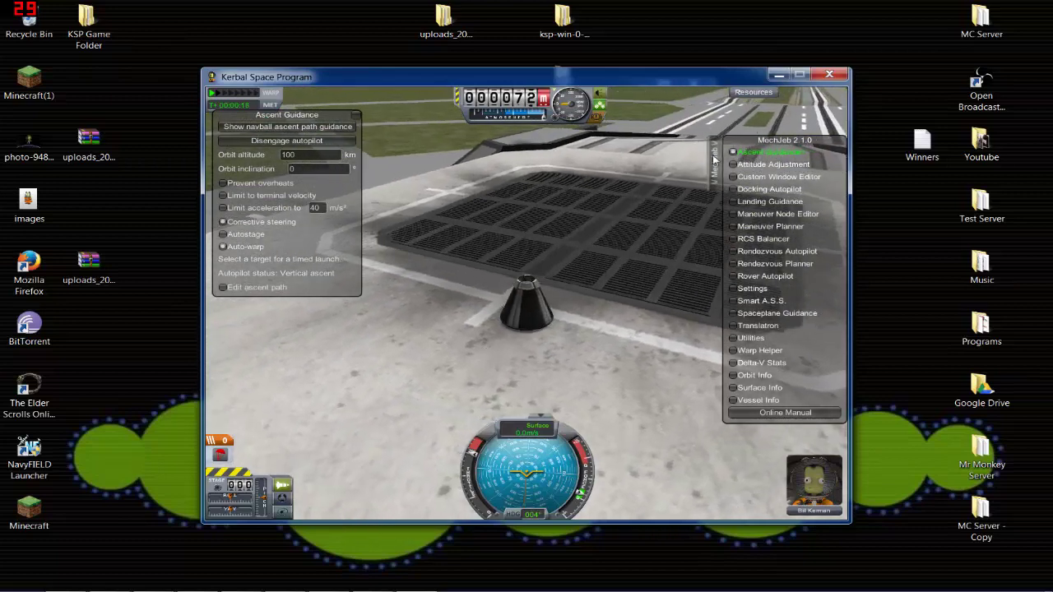
left_click(355, 115)
left_click_drag(379, 292, 435, 345)
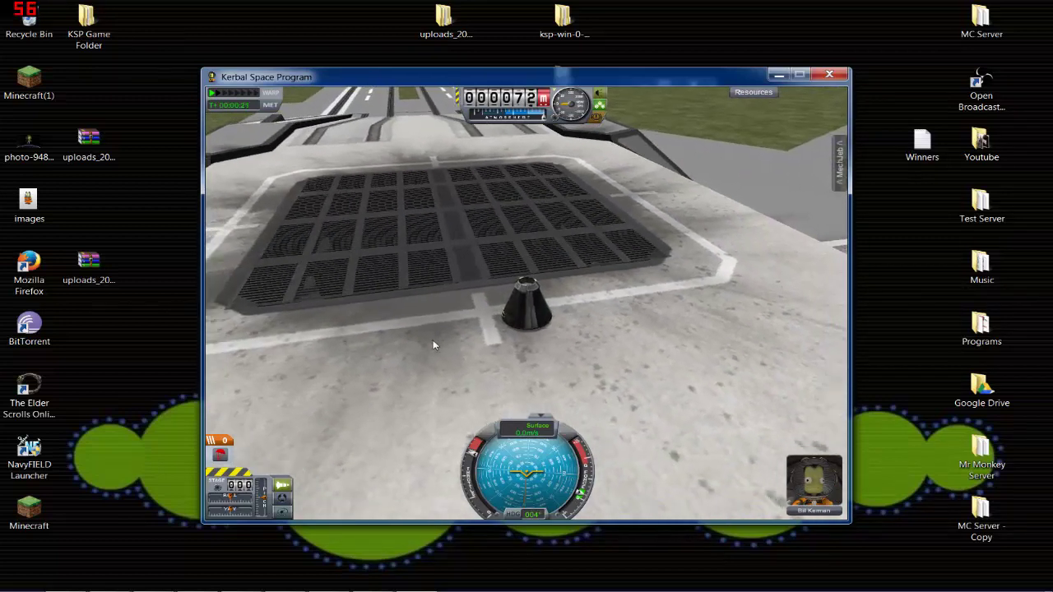